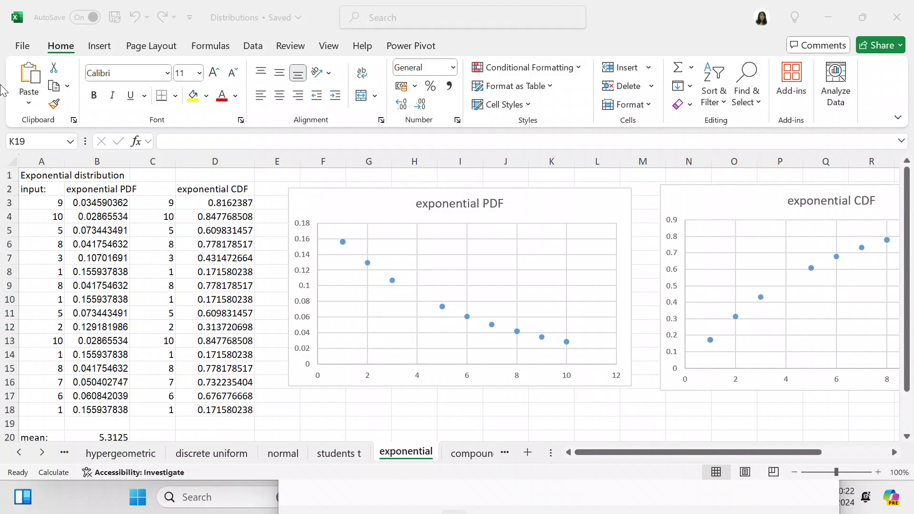
# Examine the formulas behind the first random input value, the mean, the standard deviation and lambda on the exponential sheet
pyautogui.click(48, 200)
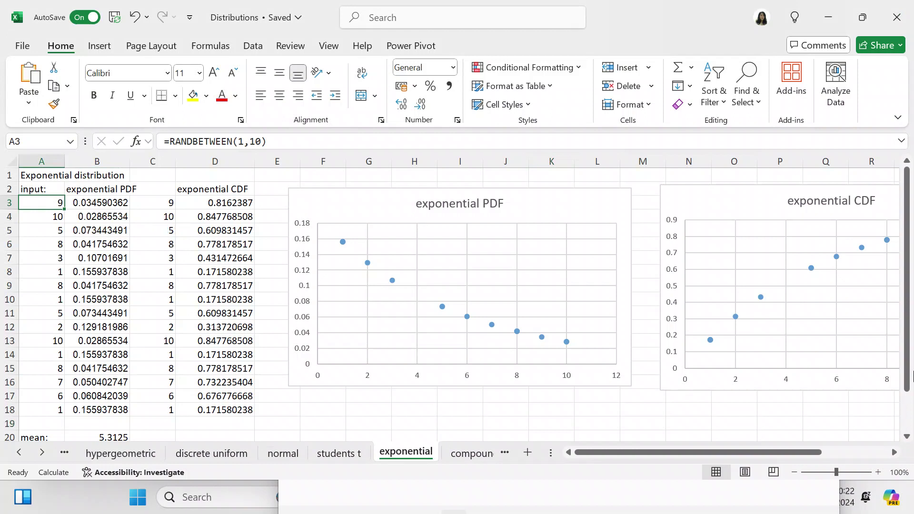
pyautogui.moveTo(910, 363)
pyautogui.mouseDown()
pyautogui.moveTo(910, 381)
pyautogui.moveTo(909, 359)
pyautogui.mouseUp()
pyautogui.click(906, 437)
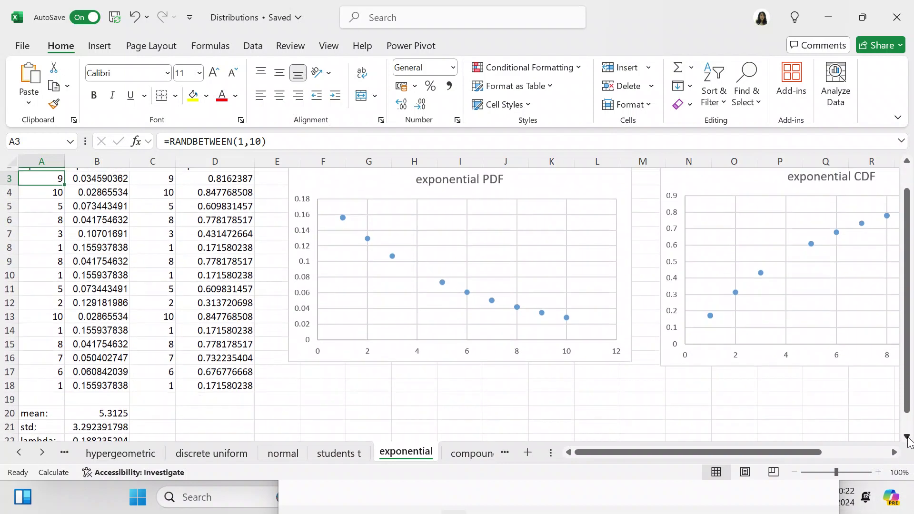
pyautogui.click(906, 437)
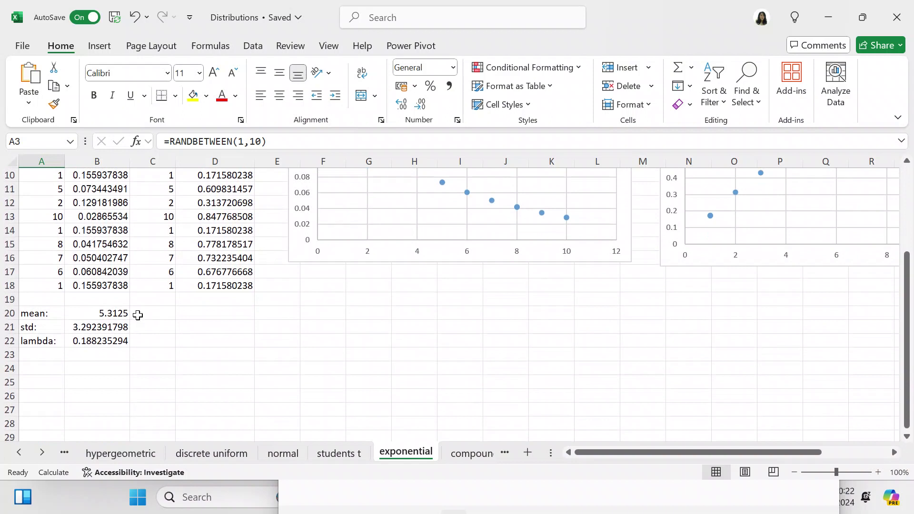
pyautogui.click(121, 315)
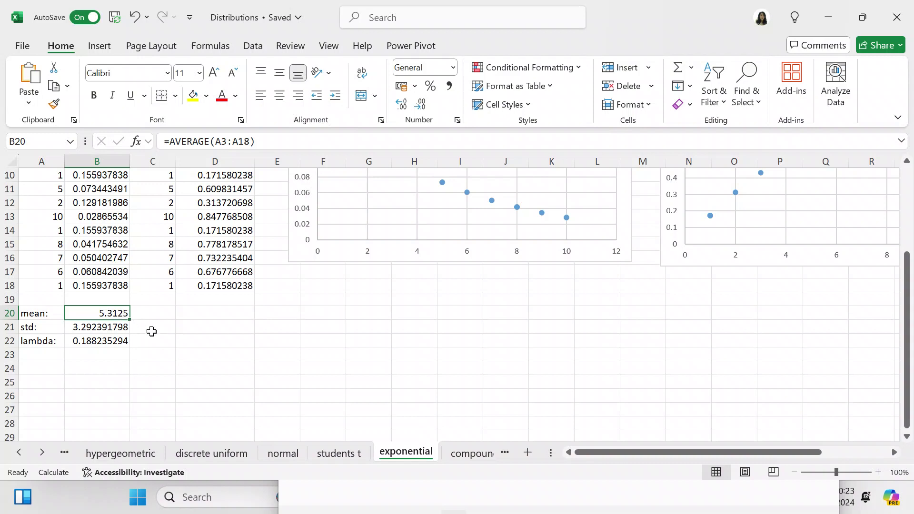
pyautogui.click(120, 327)
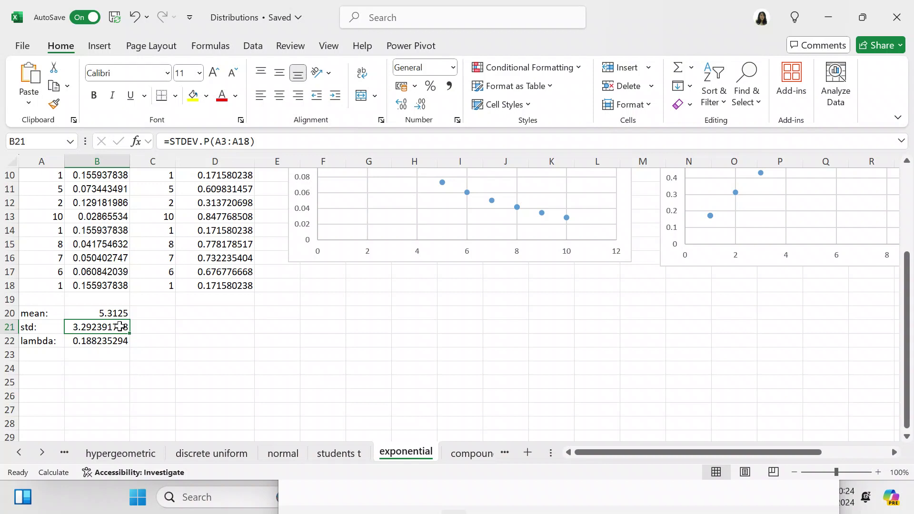
pyautogui.click(117, 342)
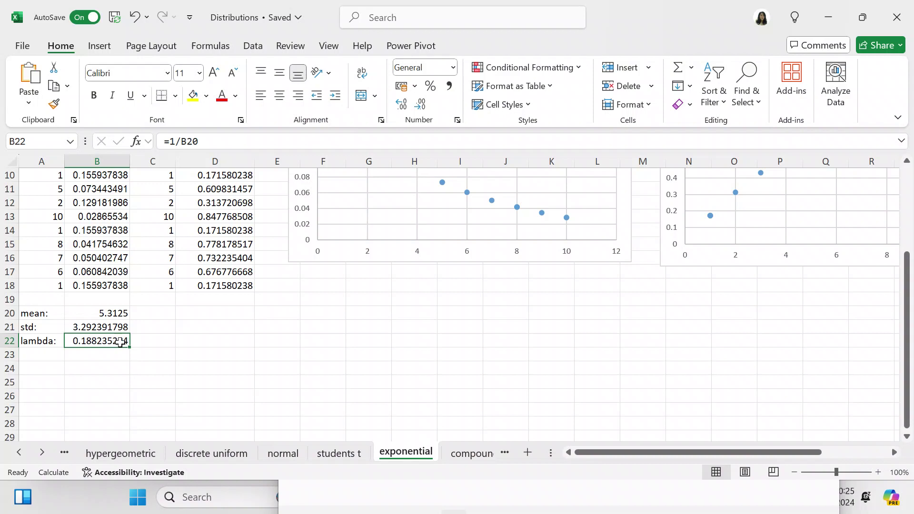
# Examine the EXPON.DIST formulas in B3 and D3 together with the exponential PDF and CDF scatter charts
pyautogui.moveTo(908, 418); pyautogui.dragTo(913, 329)
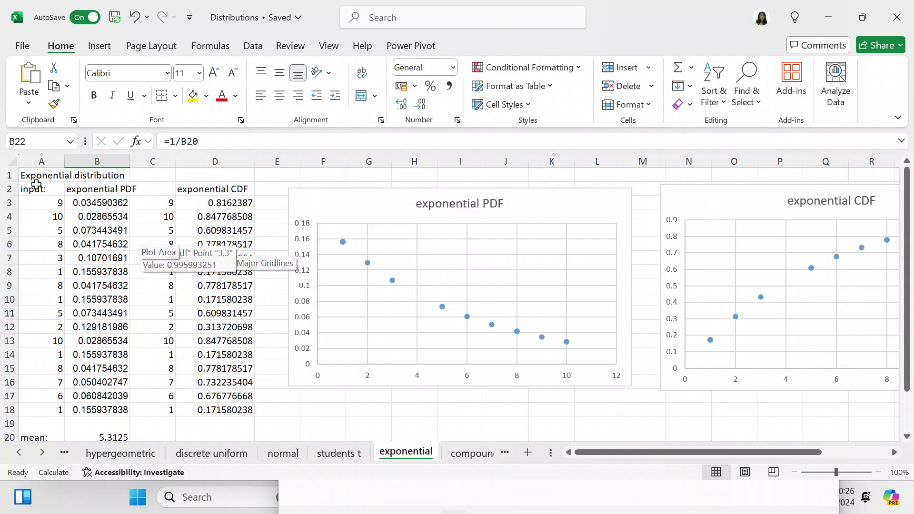
pyautogui.click(107, 202)
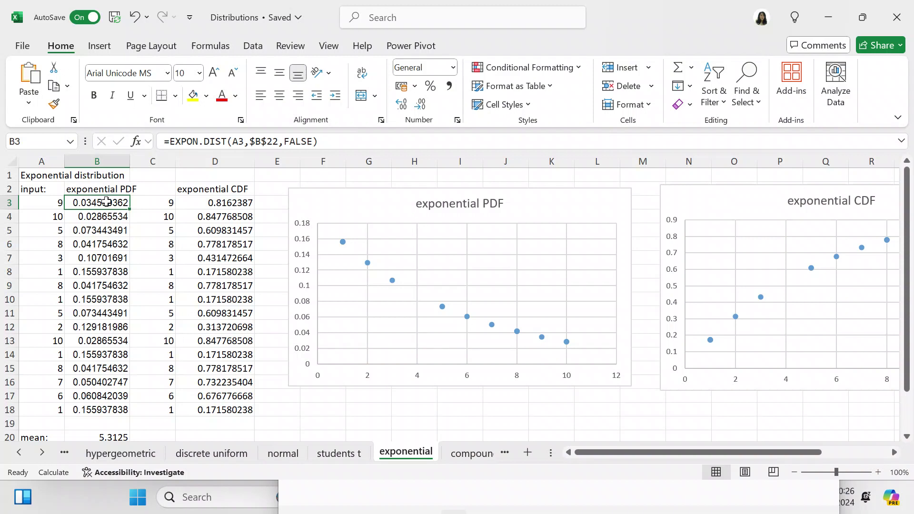
pyautogui.click(369, 210)
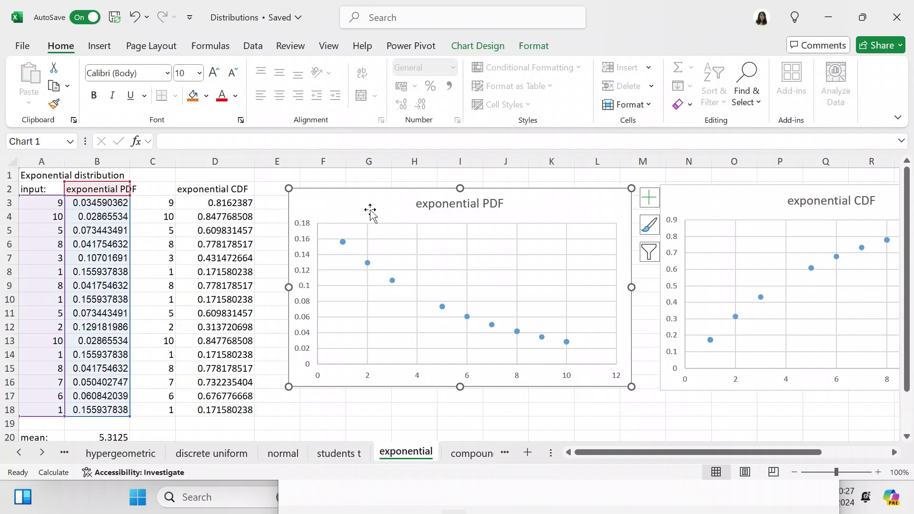
pyautogui.click(364, 176)
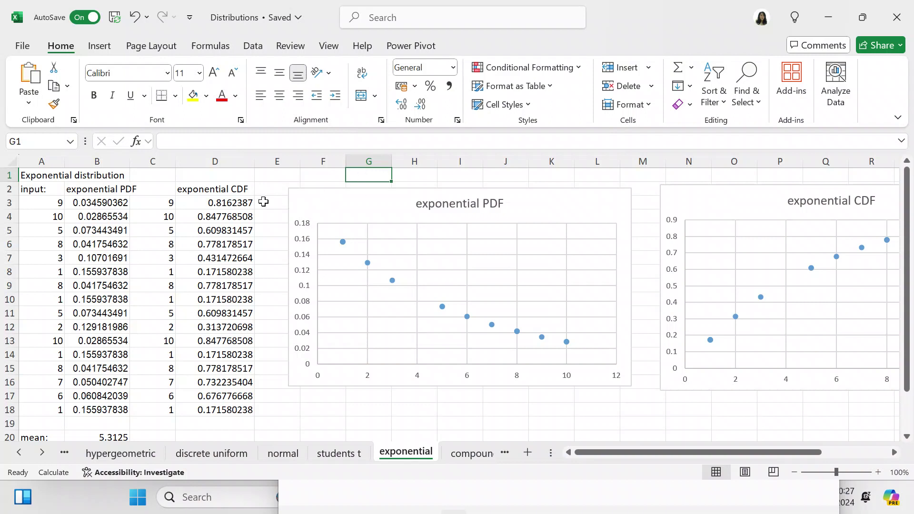
pyautogui.click(244, 203)
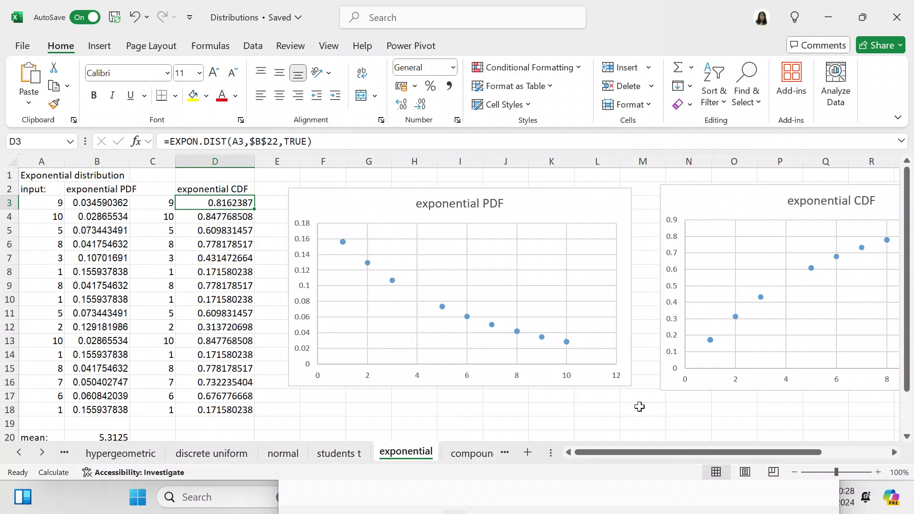
pyautogui.click(683, 414)
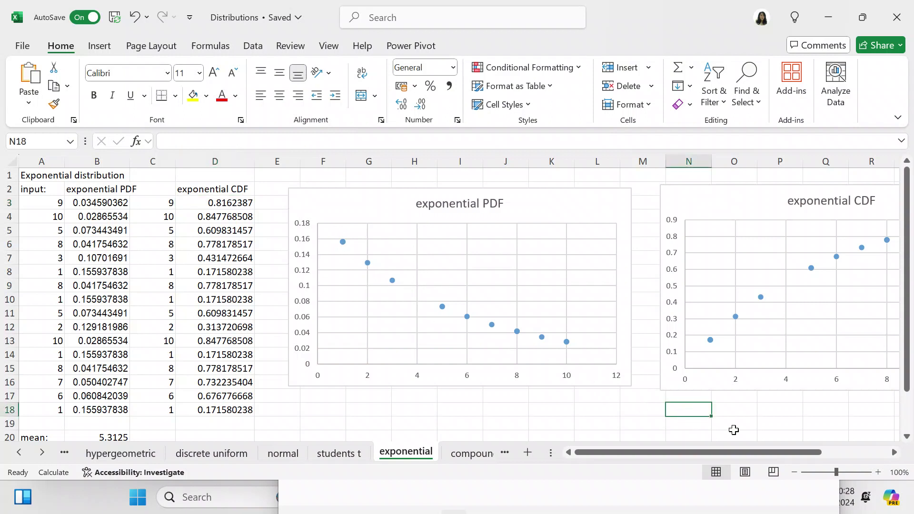
pyautogui.click(895, 453)
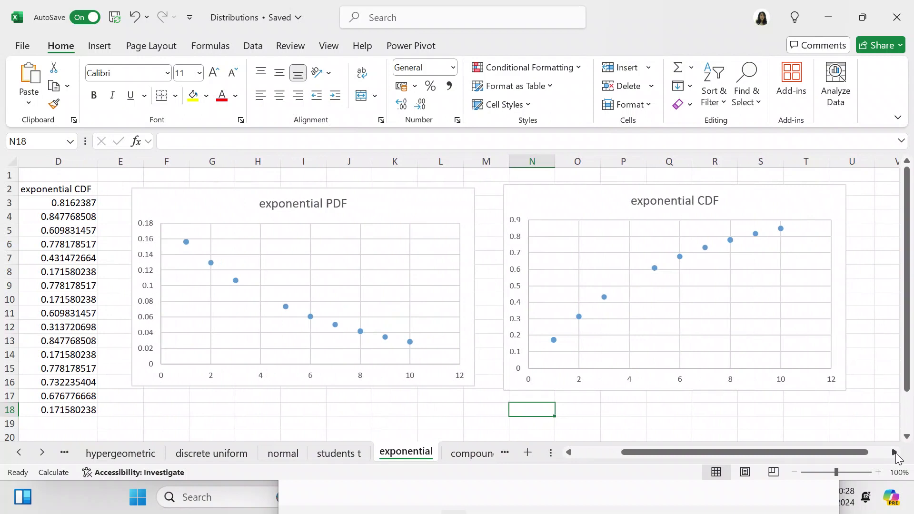
pyautogui.moveTo(861, 451); pyautogui.dragTo(820, 457)
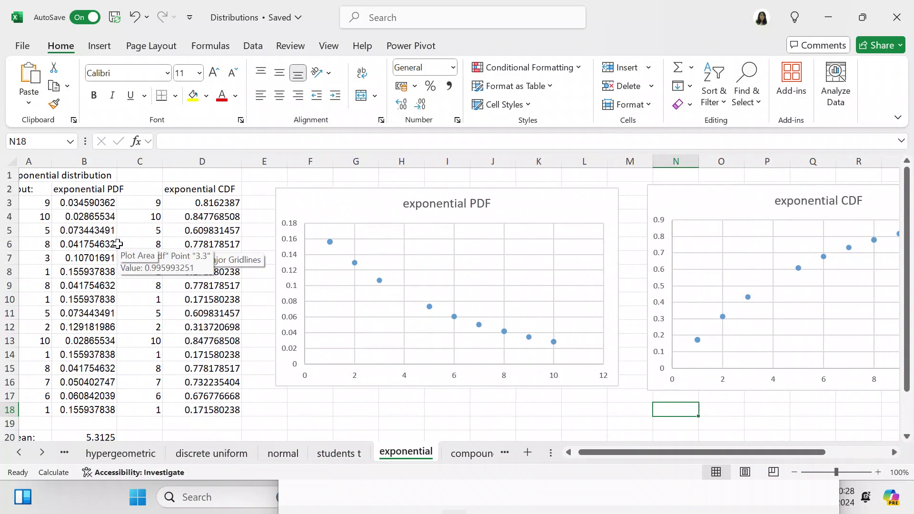
# Select the input and exponential PDF data in A2:B18 and open the chart insertion dialog for it
pyautogui.click(43, 191)
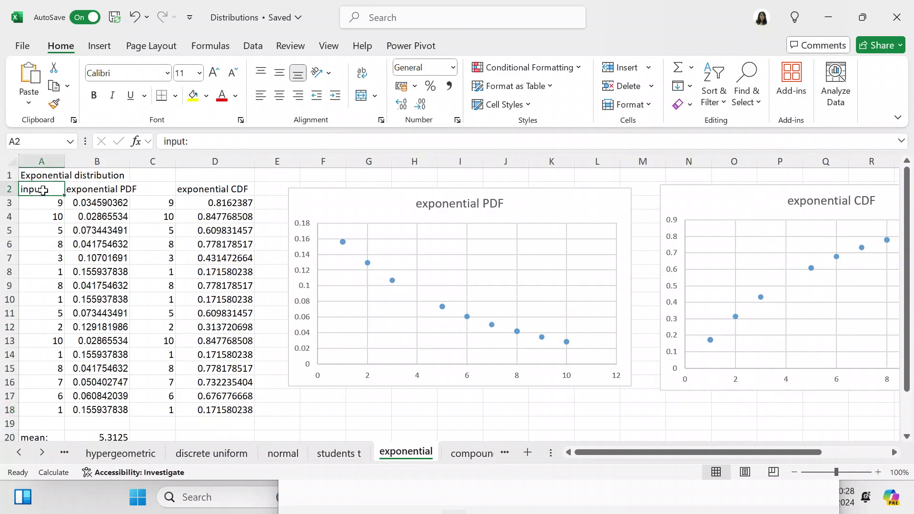
pyautogui.hotkey('shift', 'Right')
pyautogui.hotkey('shift', 'Down')
pyautogui.hotkey('shift', 'Down')
pyautogui.hotkey('shift', 'Down')
pyautogui.hotkey('shift', 'Down')
pyautogui.hotkey('shift', 'Down')
pyautogui.hotkey('shift', 'Down')
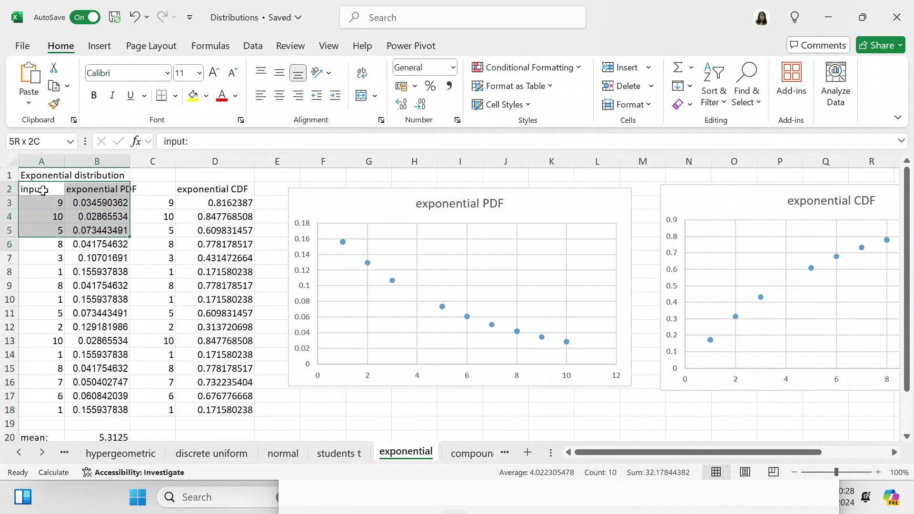
pyautogui.hotkey('shift', 'Down')
pyautogui.hotkey('shift', 'Down')
pyautogui.hotkey('shift', 'Down')
pyautogui.hotkey('shift', 'Down')
pyautogui.hotkey('shift', 'Down')
pyautogui.hotkey('shift', 'Down')
pyautogui.hotkey('shift', 'Down')
pyautogui.hotkey('shift', 'Down')
pyautogui.hotkey('shift', 'Down')
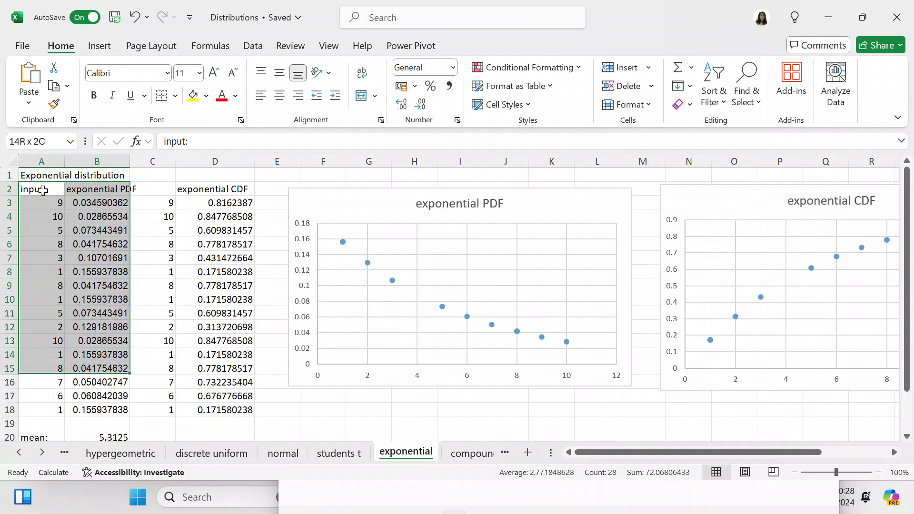
pyautogui.hotkey('shift', 'Down')
pyautogui.hotkey('shift', 'Down')
pyautogui.hotkey('shift', 'Up')
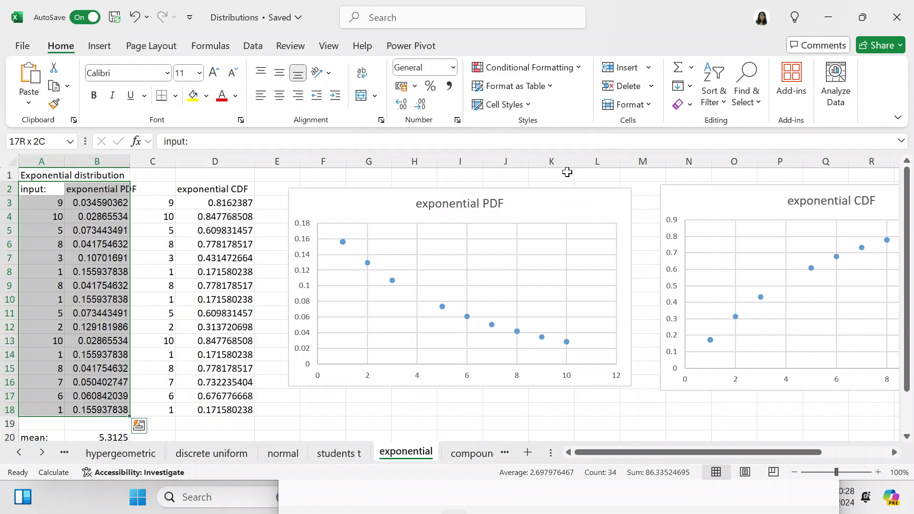
pyautogui.moveTo(906, 250); pyautogui.dragTo(903, 328)
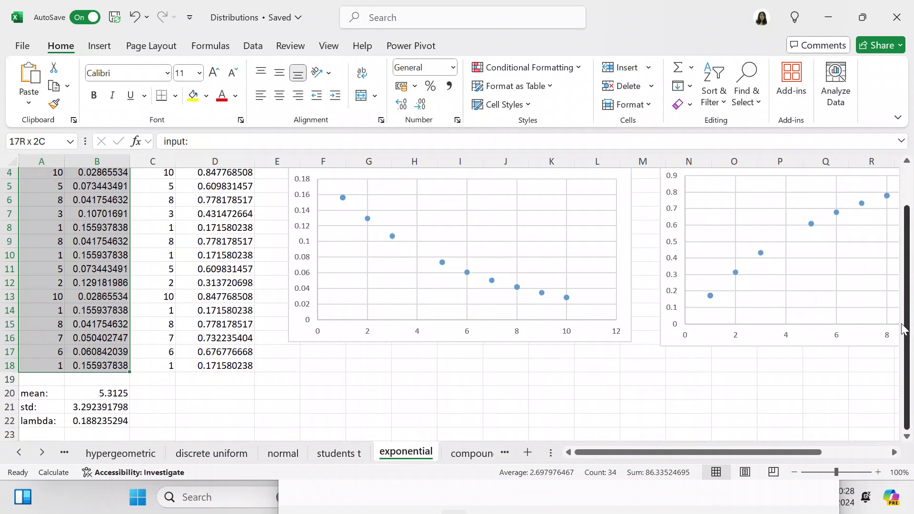
pyautogui.click(101, 46)
pyautogui.click(287, 83)
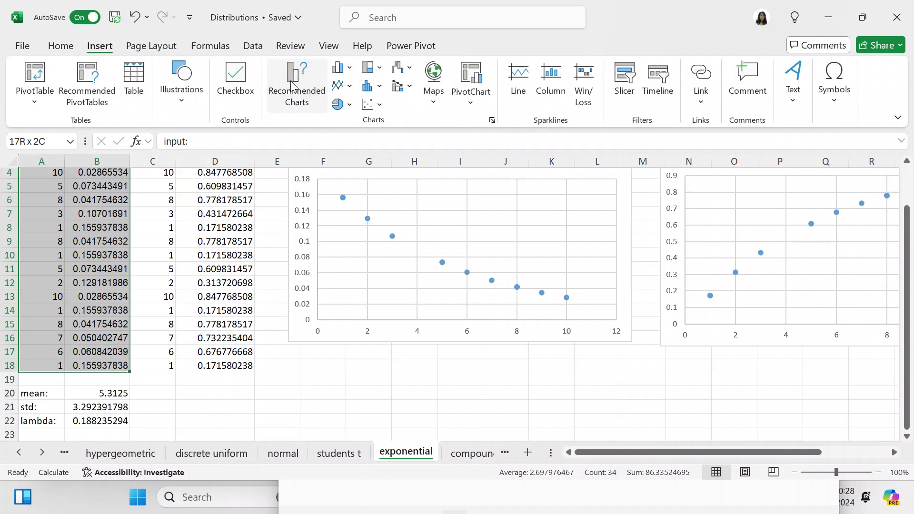
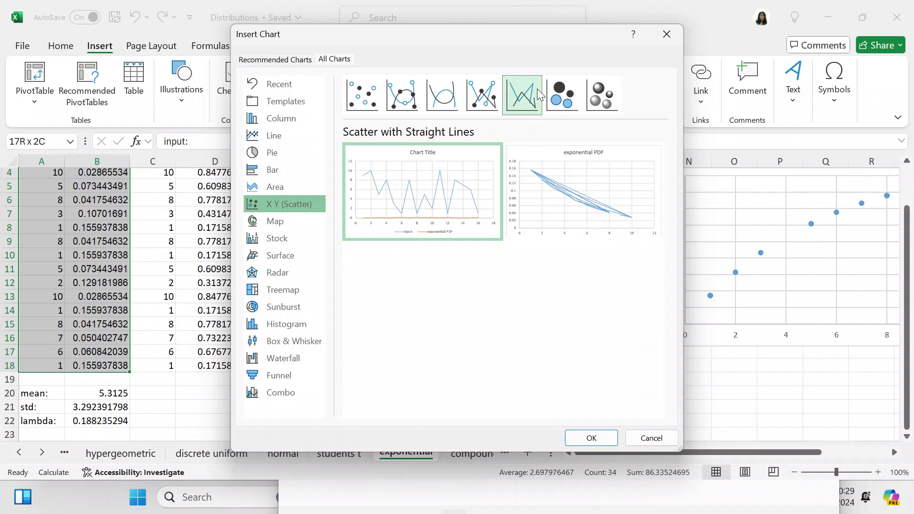
# Preview the selected data as 3-D bubble, scatter, funnel, waterfall, box and whisker, histogram, sunburst, treemap, radar, surface, stock and map charts
pyautogui.click(589, 94)
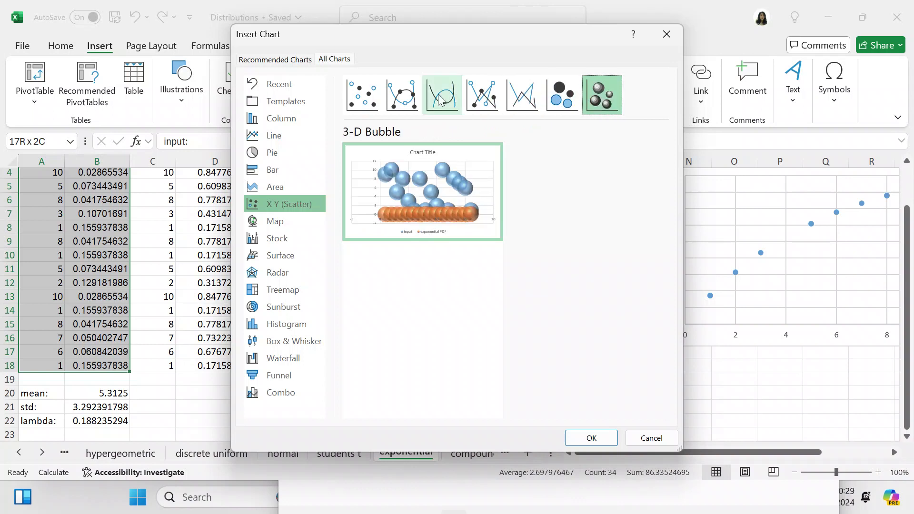
pyautogui.click(369, 101)
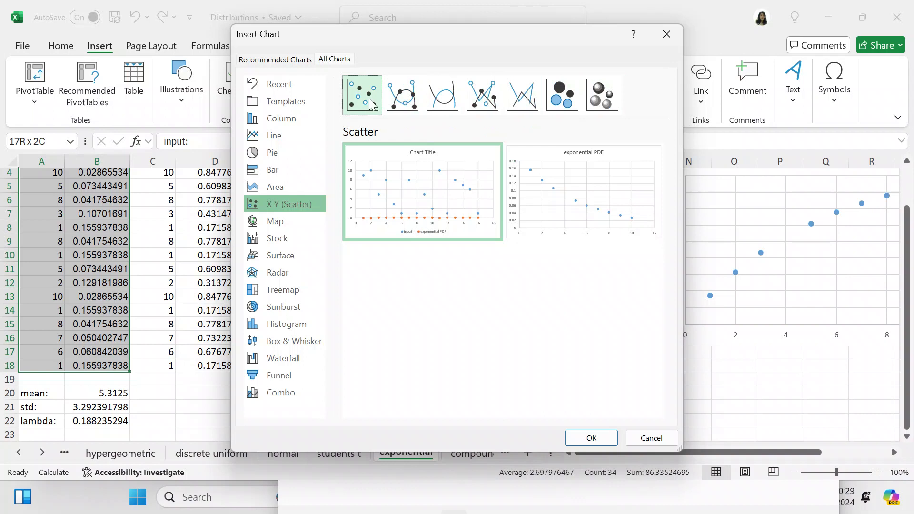
pyautogui.click(281, 373)
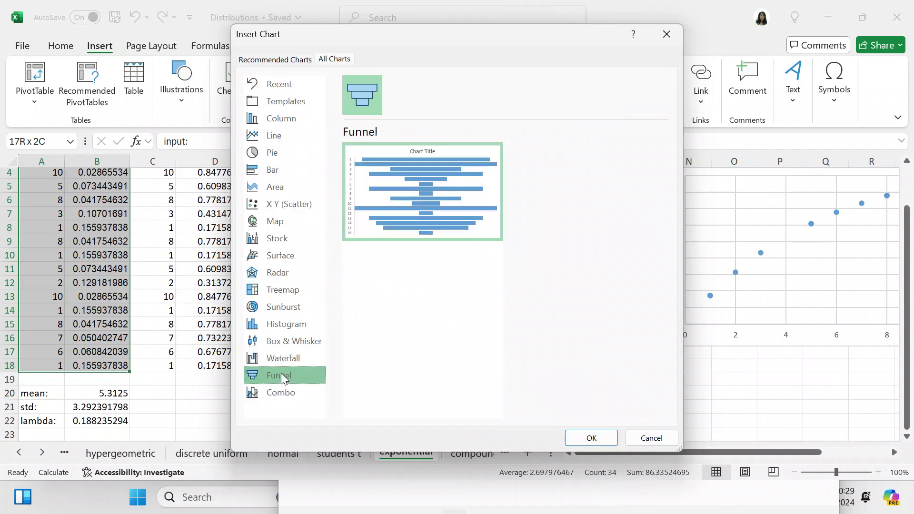
pyautogui.click(282, 361)
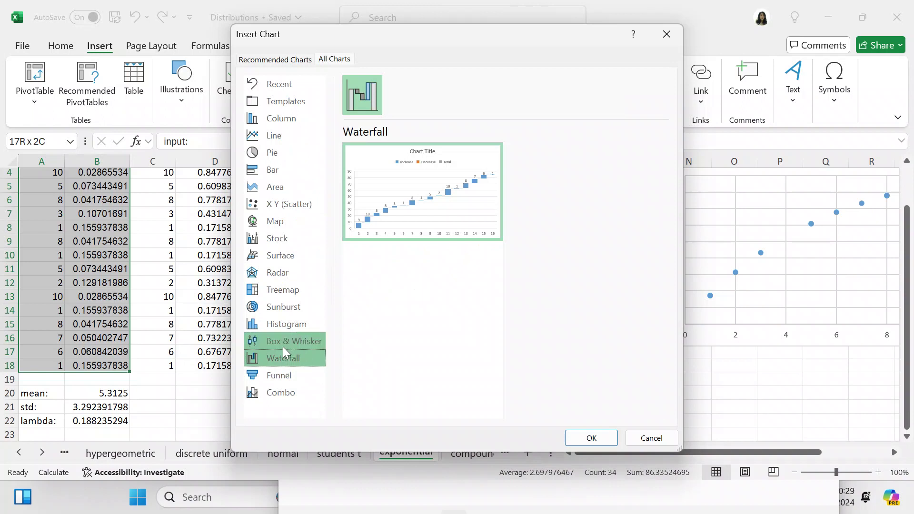
pyautogui.click(282, 344)
pyautogui.click(281, 325)
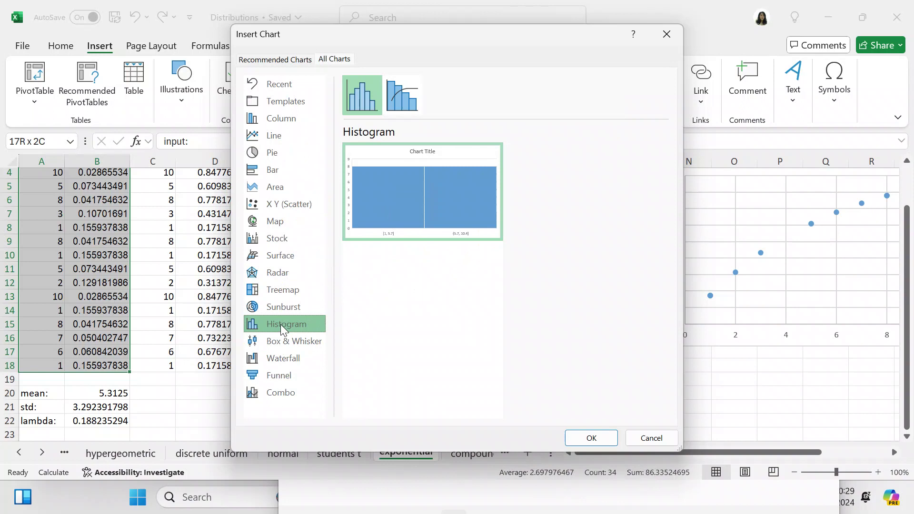
pyautogui.click(281, 310)
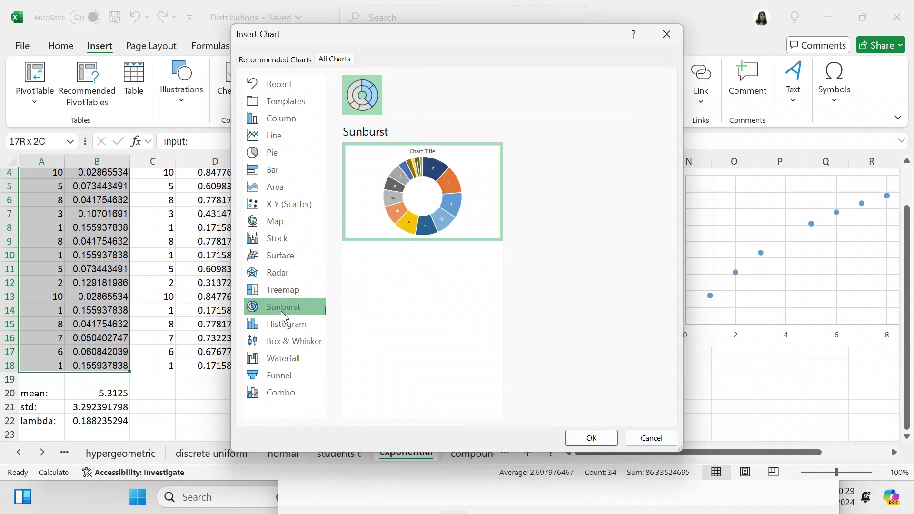
pyautogui.click(284, 293)
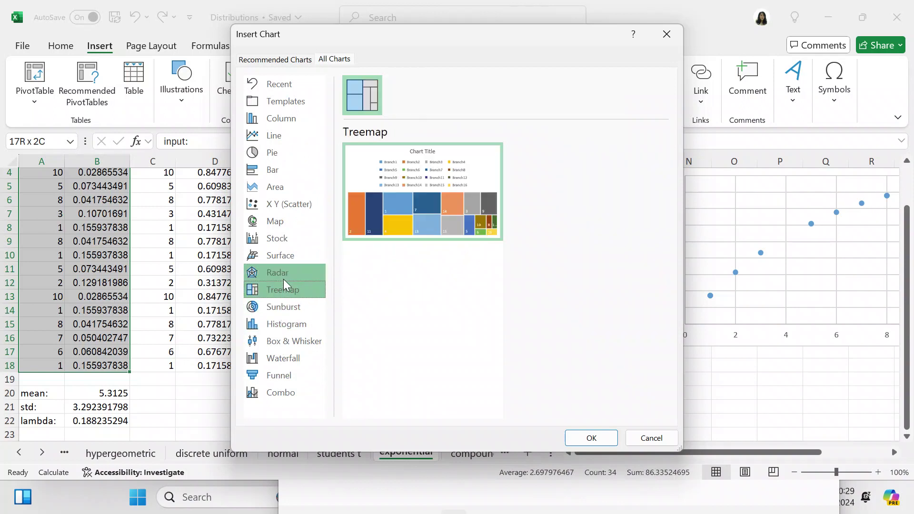
pyautogui.click(283, 279)
pyautogui.click(287, 260)
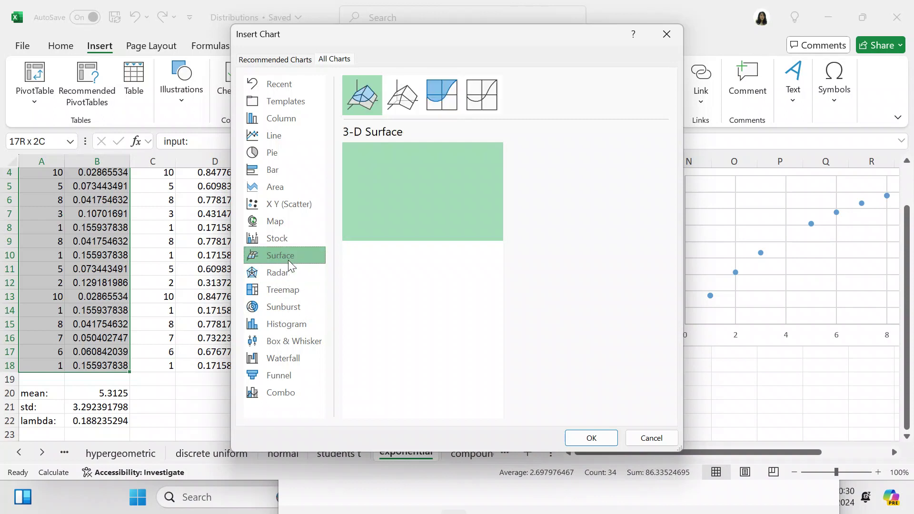
pyautogui.click(283, 243)
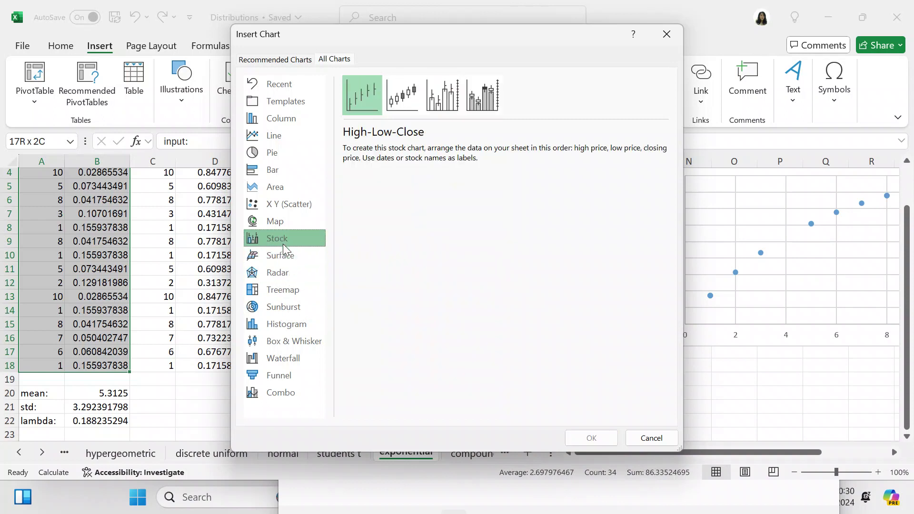
pyautogui.click(289, 219)
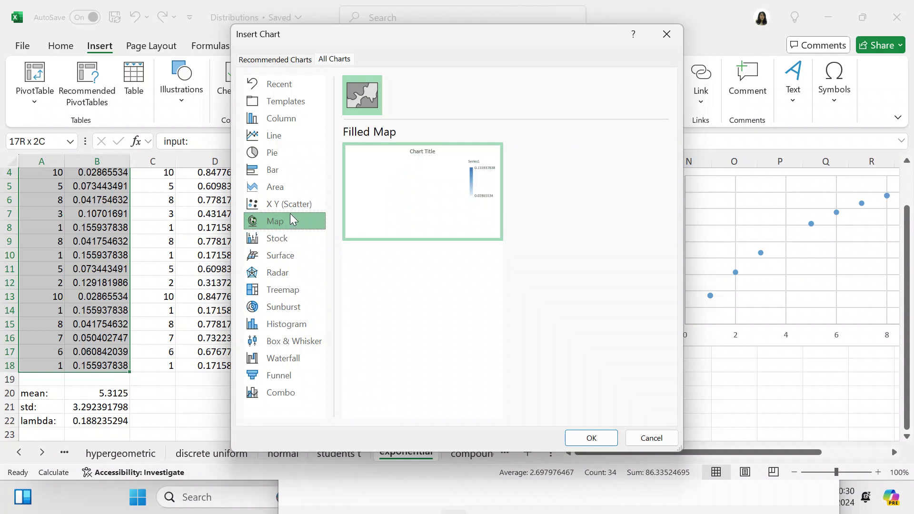
# Preview the exponential PDF scatter variant in the XY chart category, and close the dialog without inserting a chart
pyautogui.click(292, 204)
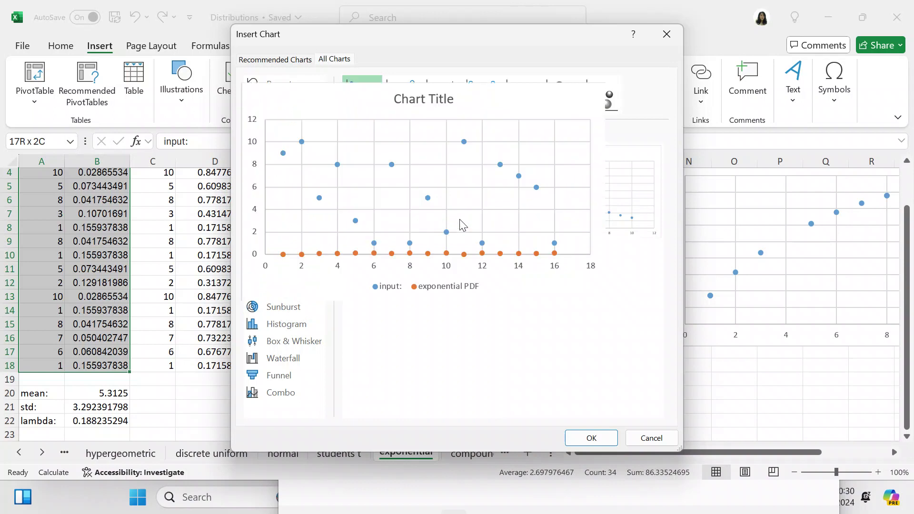
pyautogui.moveTo(527, 224)
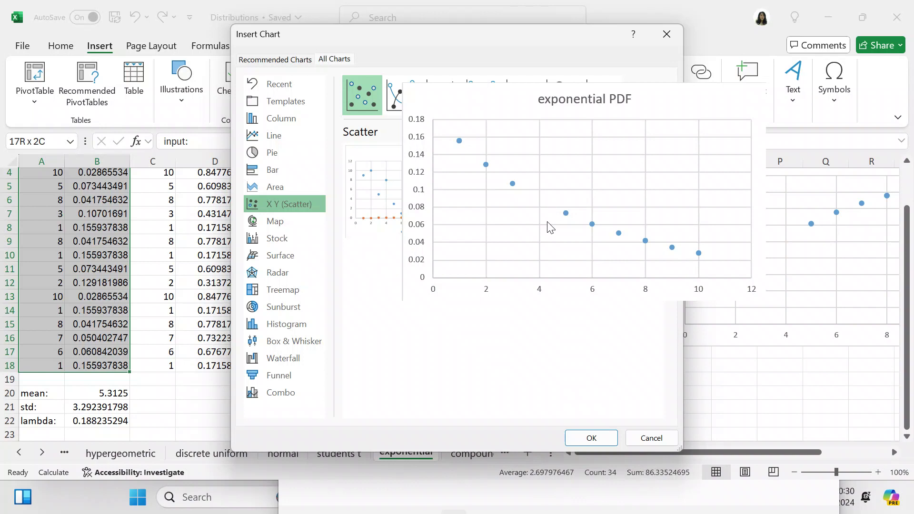
pyautogui.click(651, 438)
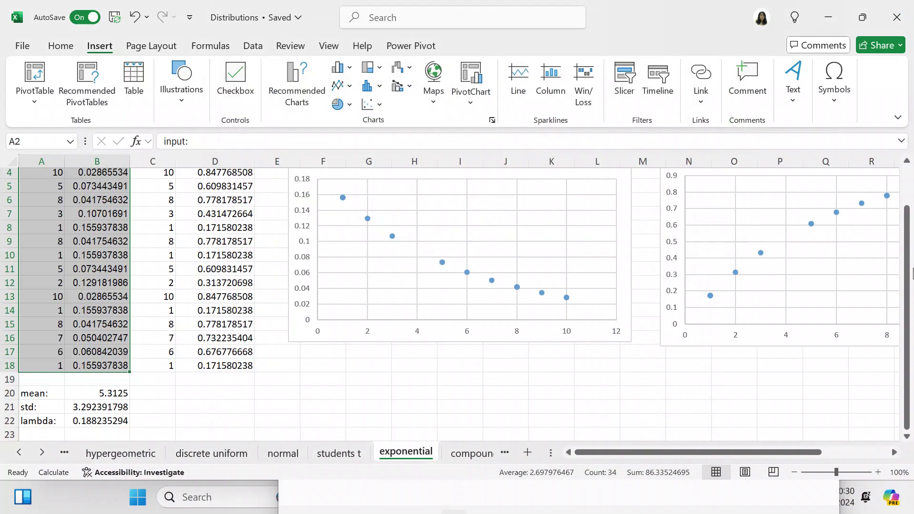
# Select the input and exponential CDF data in C2:D18 and open the recommended charts dialog for it
pyautogui.moveTo(906, 293); pyautogui.dragTo(906, 286)
pyautogui.click(159, 192)
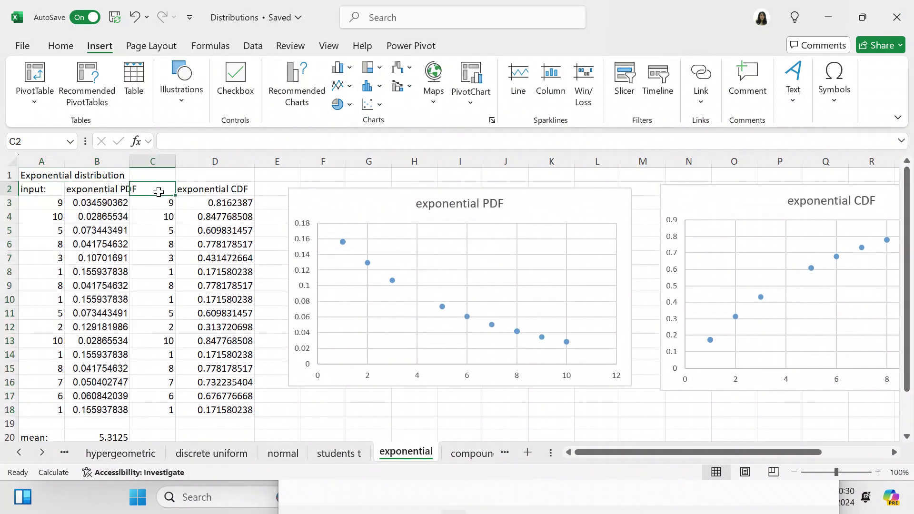
pyautogui.hotkey('shift', 'Right')
pyautogui.hotkey('shift', 'Down')
pyautogui.hotkey('shift', 'Down')
pyautogui.hotkey('shift', 'Down')
pyautogui.hotkey('shift', 'Down')
pyautogui.hotkey('shift', 'Down')
pyautogui.hotkey('shift', 'Down')
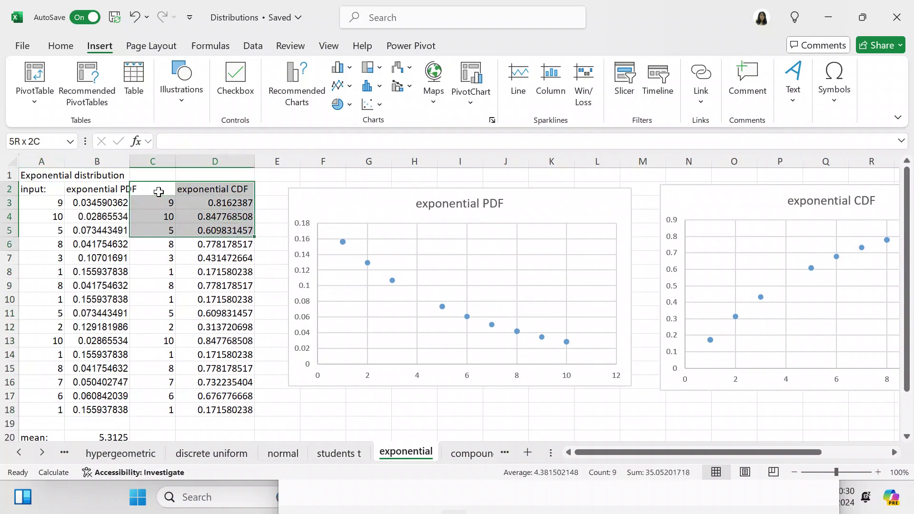
pyautogui.hotkey('shift', 'Down')
pyautogui.hotkey('shift', 'Down')
pyautogui.hotkey('shift', 'Down')
pyautogui.hotkey('shift', 'Down')
pyautogui.hotkey('shift', 'Down')
pyautogui.hotkey('shift', 'Down')
pyautogui.hotkey('shift', 'Down')
pyautogui.hotkey('shift', 'Down')
pyautogui.hotkey('shift', 'Down')
pyautogui.hotkey('shift', 'Down')
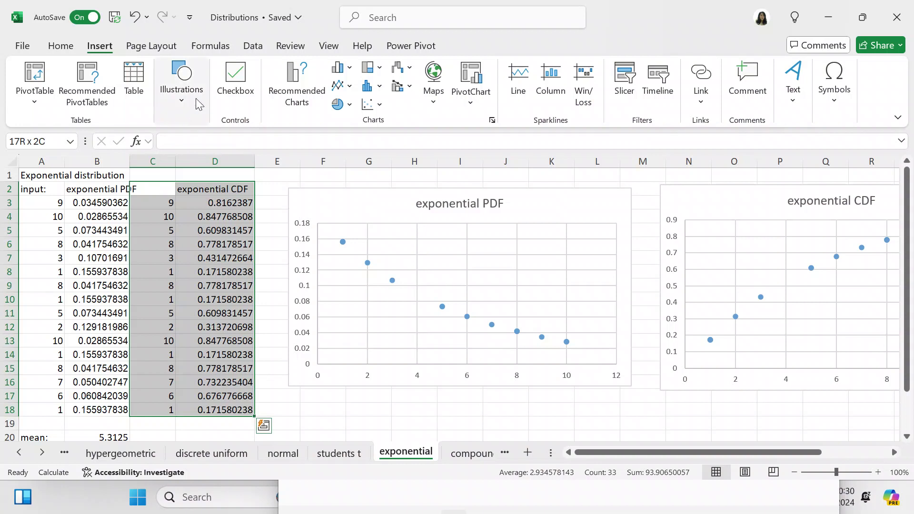
pyautogui.click(289, 68)
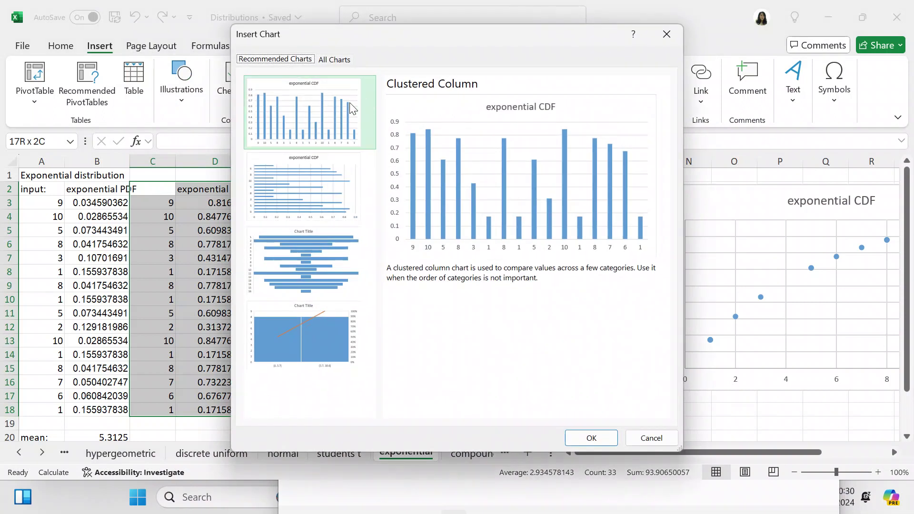
# Preview the selected CDF data as column, line, pie, bar, area and XY scatter charts among all chart types
pyautogui.click(349, 59)
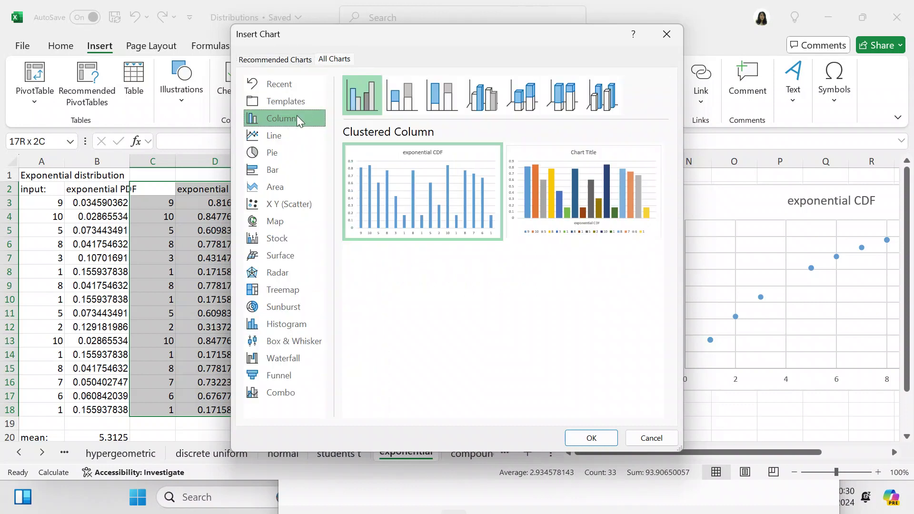
pyautogui.click(287, 136)
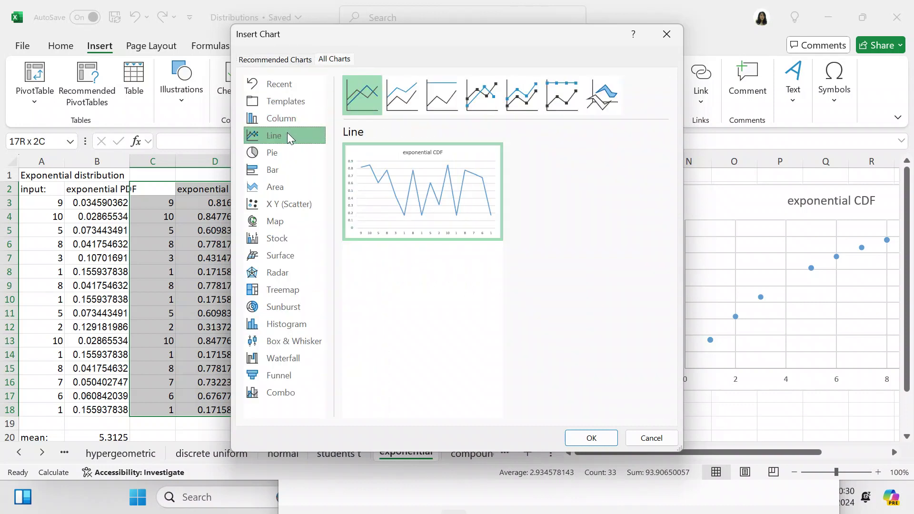
pyautogui.press('Down')
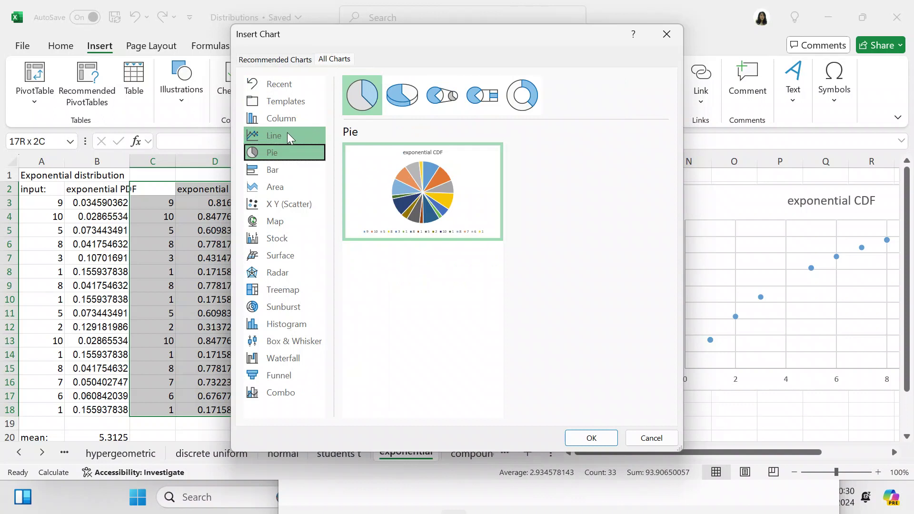
pyautogui.press('Down')
pyautogui.press('Down')
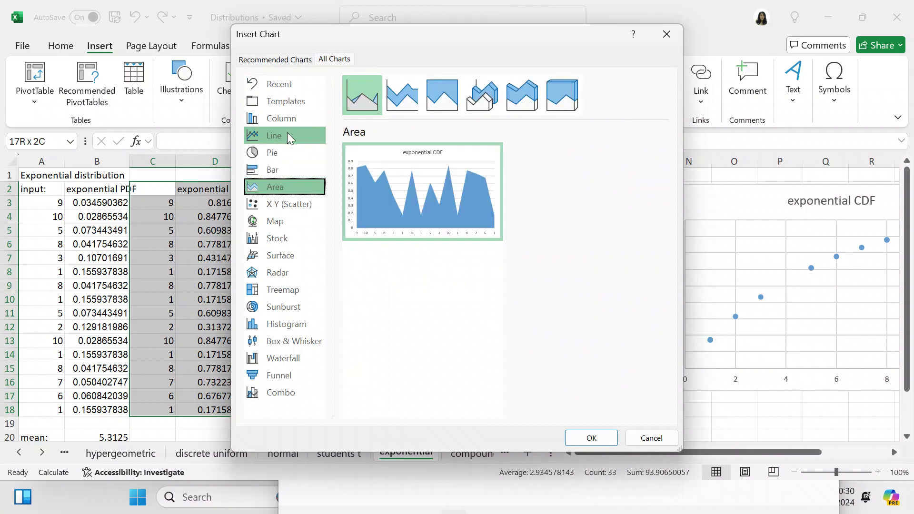
pyautogui.press('Down')
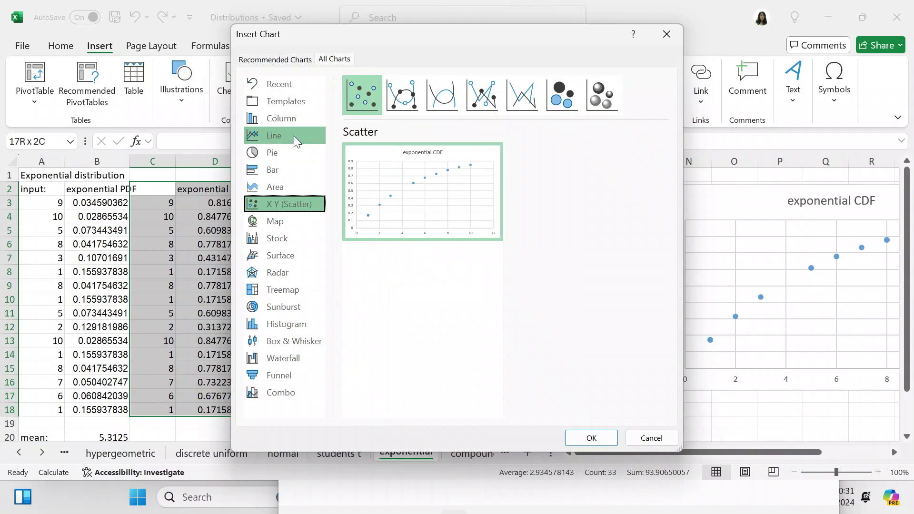
# Preview the XY variants for the CDF data: 3-D bubble, bubble, straight-line and smooth-line scatter with and without markers, and plain scatter
pyautogui.click(607, 103)
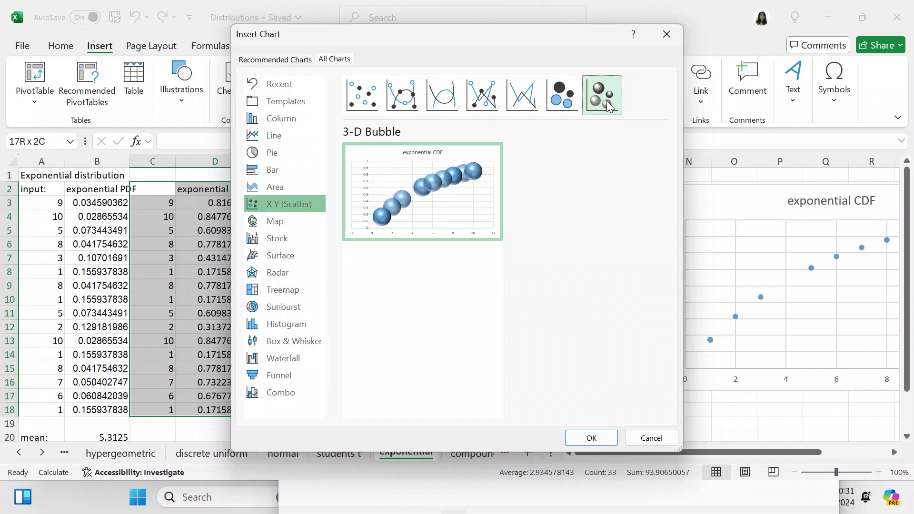
pyautogui.click(575, 100)
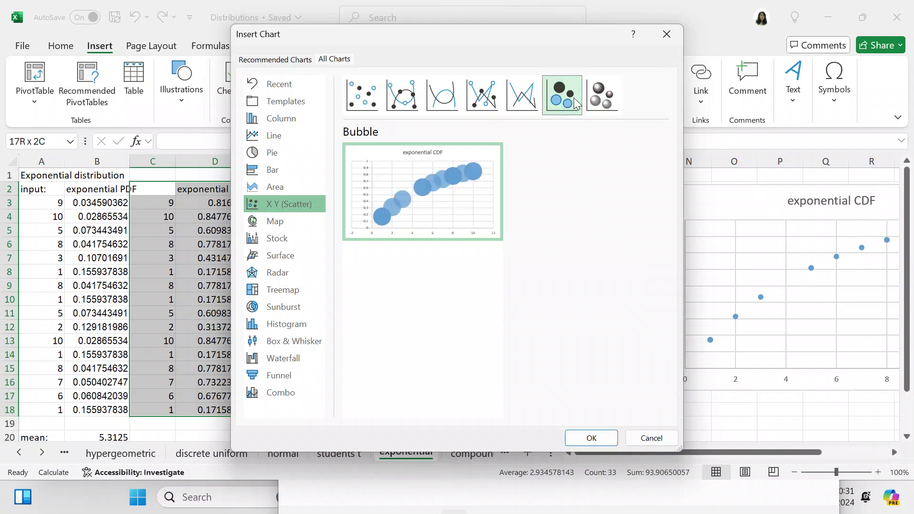
pyautogui.click(520, 98)
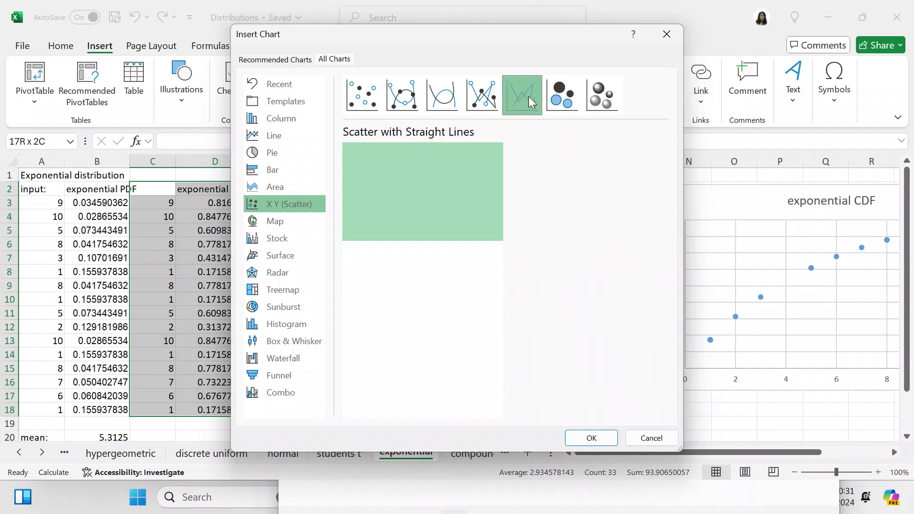
pyautogui.click(484, 95)
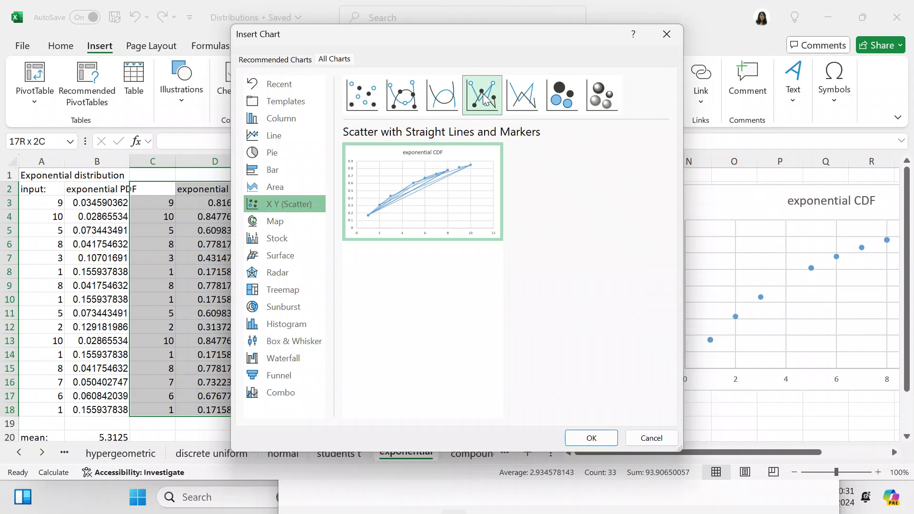
pyautogui.click(438, 104)
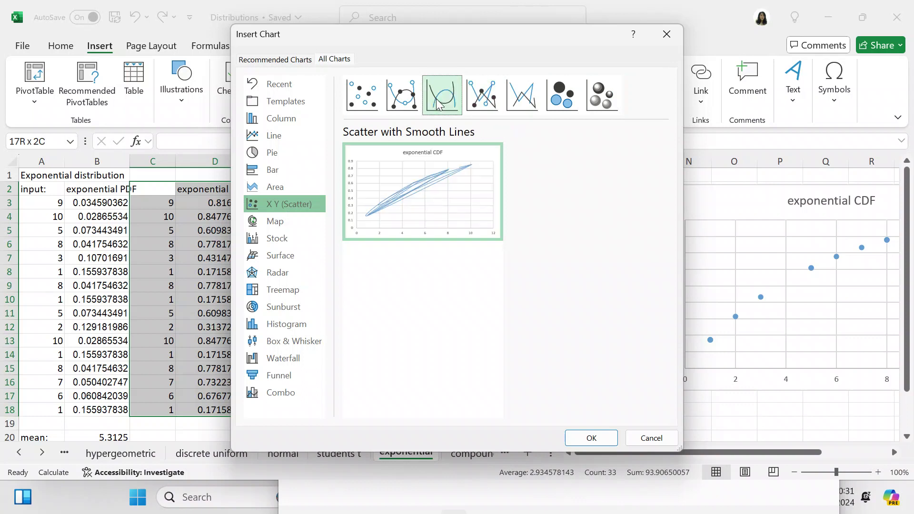
pyautogui.click(413, 105)
pyautogui.click(369, 104)
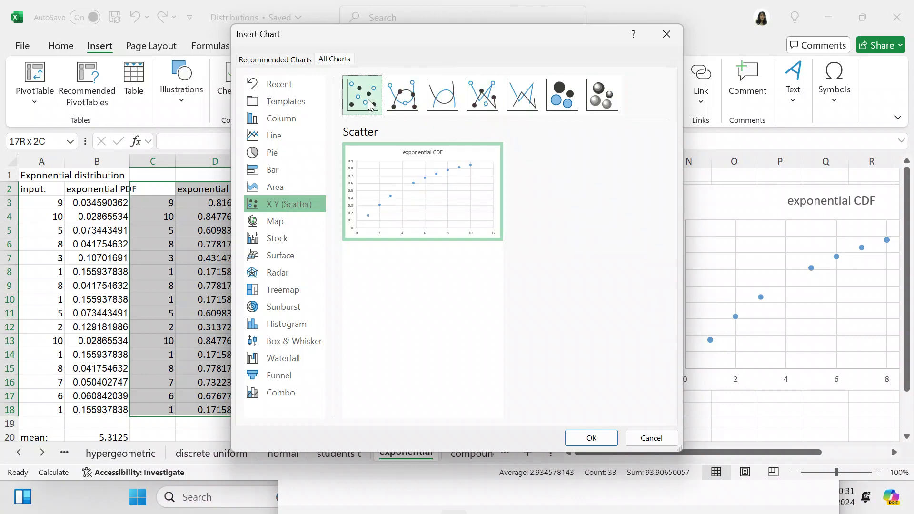
# Insert a 3-D Bubble chart of the exponential CDF data, place it below the existing CDF scatter chart and deselect it
pyautogui.click(609, 103)
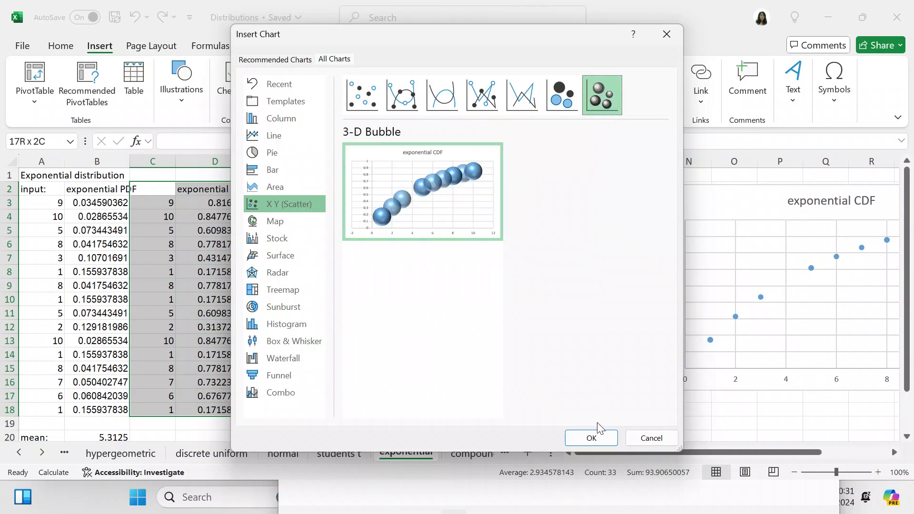
pyautogui.click(592, 438)
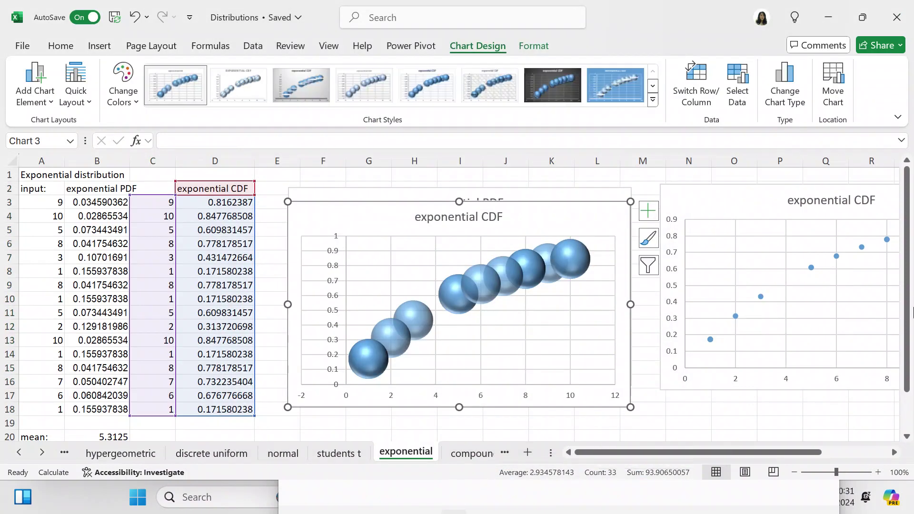
pyautogui.moveTo(579, 220); pyautogui.dragTo(723, 421)
pyautogui.moveTo(906, 345); pyautogui.dragTo(905, 491)
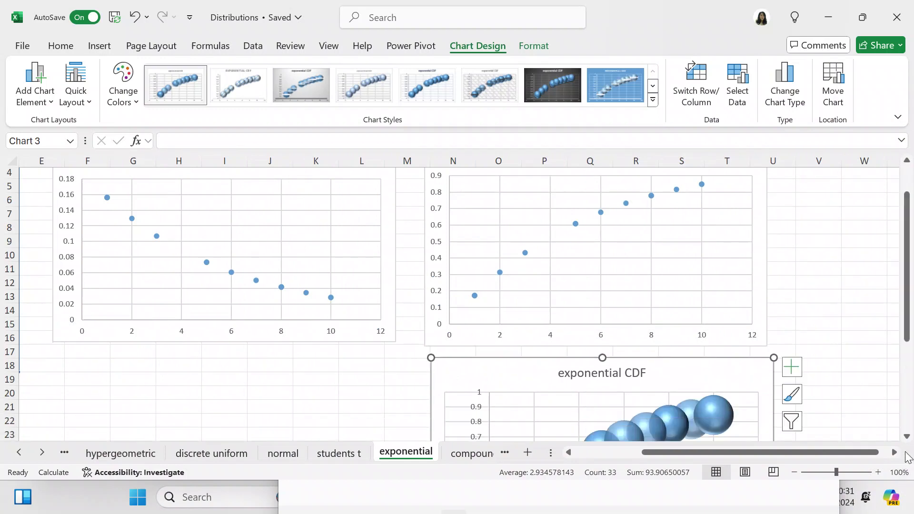
pyautogui.moveTo(906, 439); pyautogui.dragTo(906, 441)
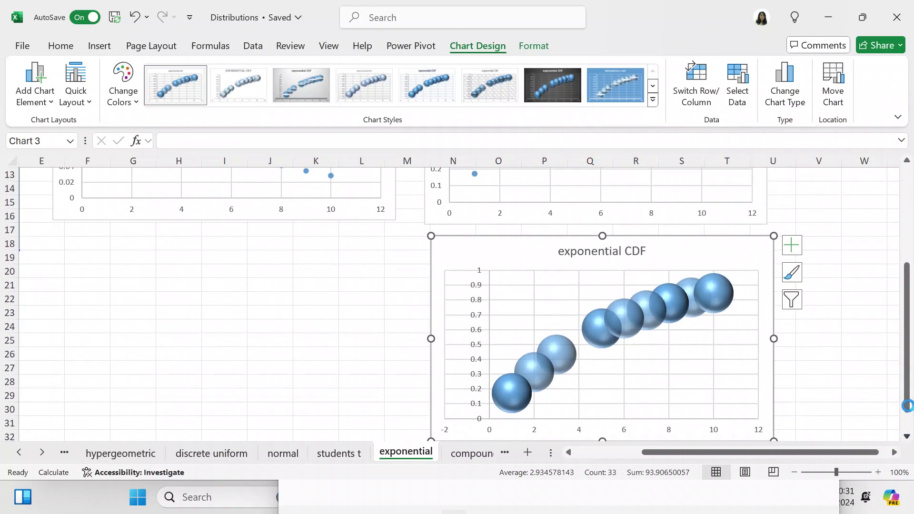
pyautogui.moveTo(907, 406); pyautogui.dragTo(911, 293)
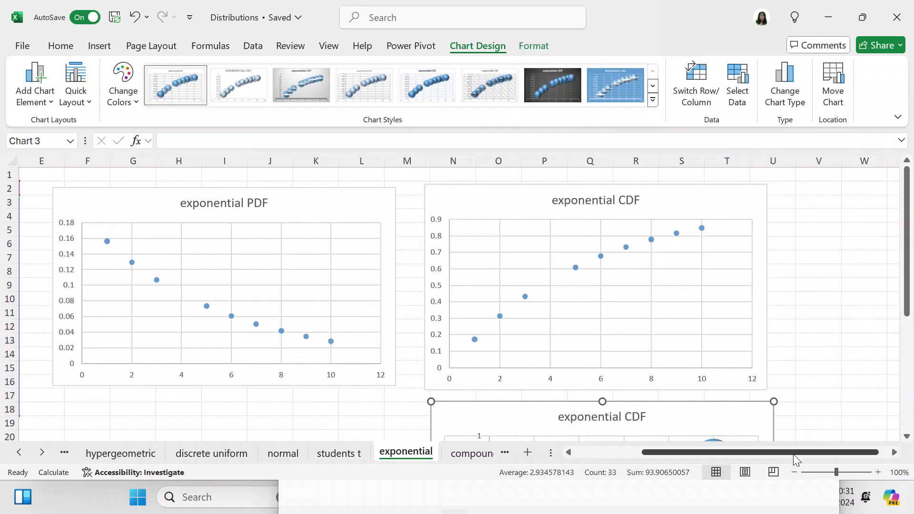
pyautogui.moveTo(793, 453); pyautogui.dragTo(726, 452)
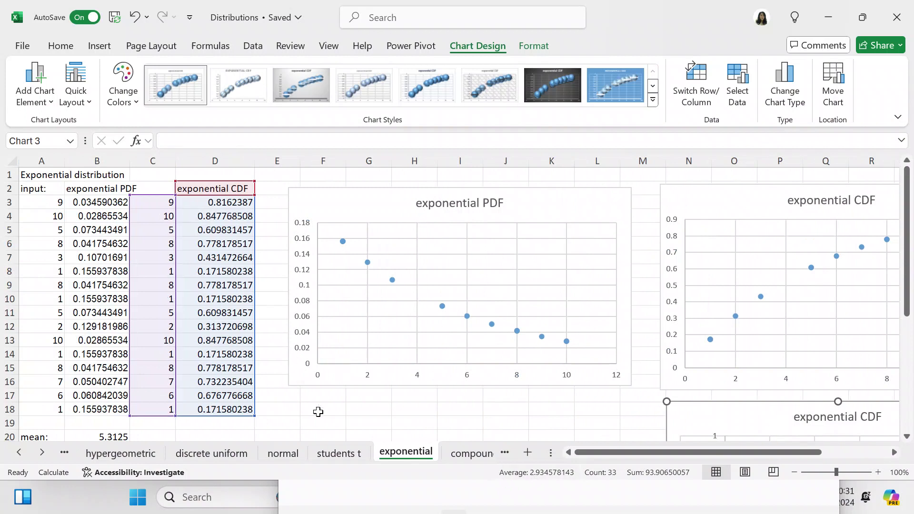
pyautogui.click(324, 413)
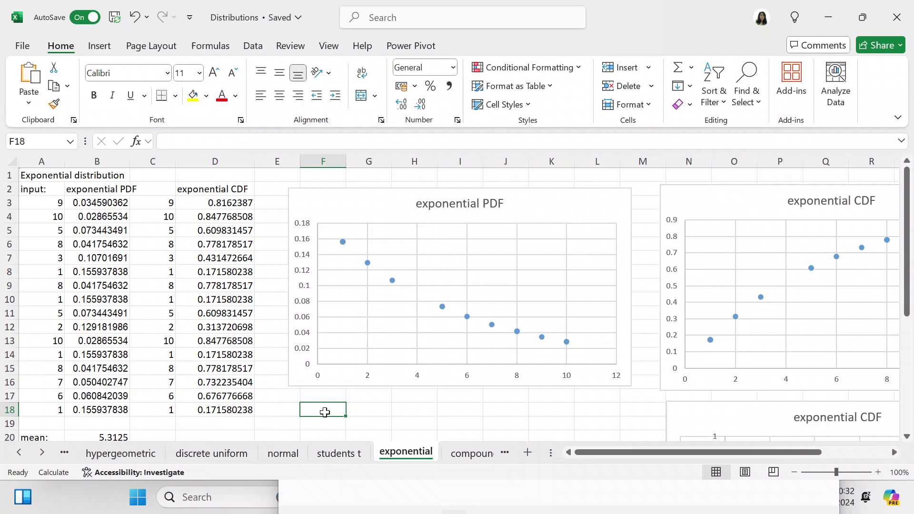
# Clear the std label in A21 and its standard deviation formula in B21
pyautogui.click(905, 299)
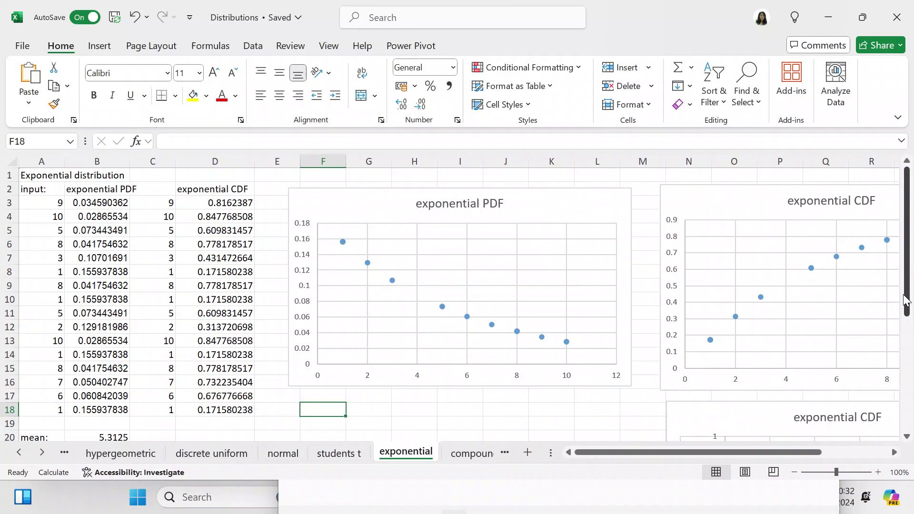
pyautogui.moveTo(906, 299); pyautogui.dragTo(905, 390)
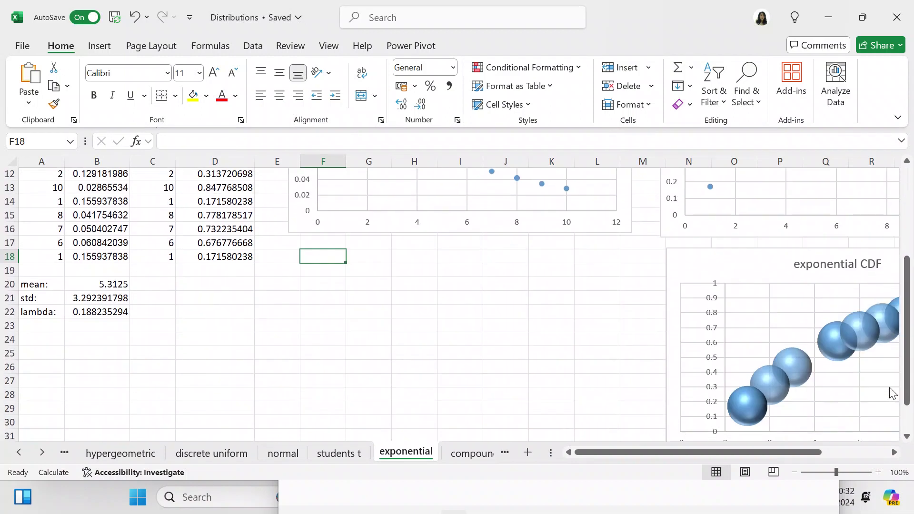
pyautogui.click(50, 298)
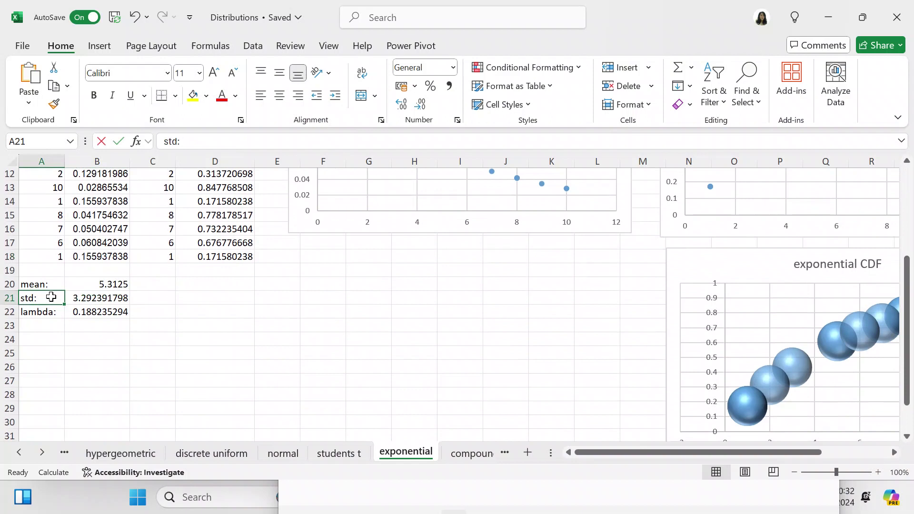
pyautogui.press('BackSpace')
pyautogui.click(75, 296)
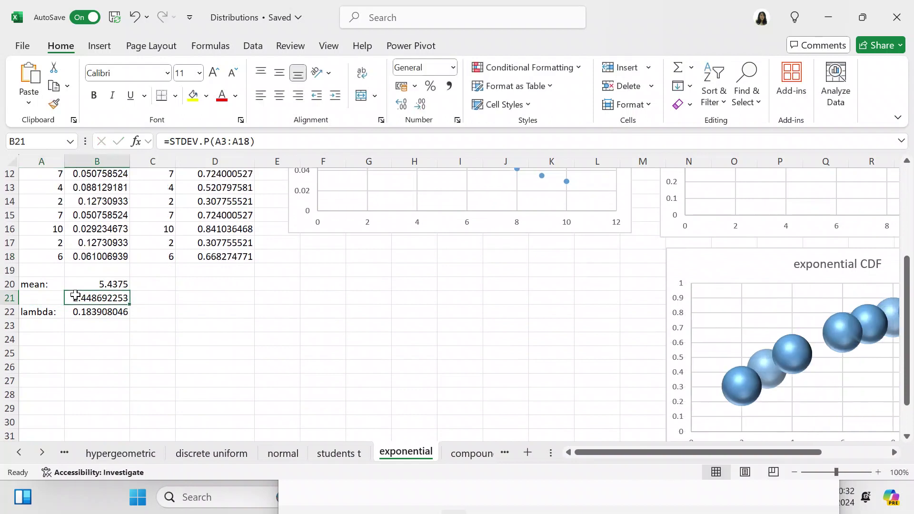
pyautogui.press('BackSpace')
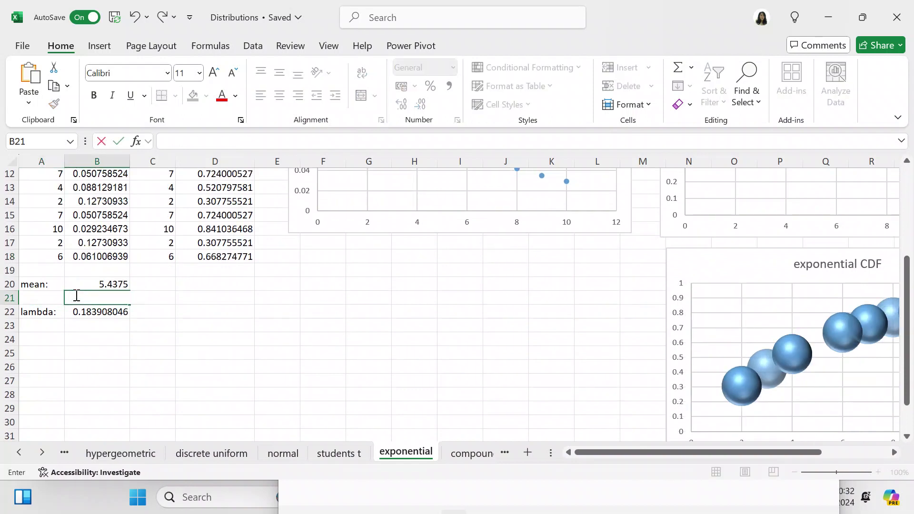
pyautogui.doubleClick(161, 310)
pyautogui.press('Escape')
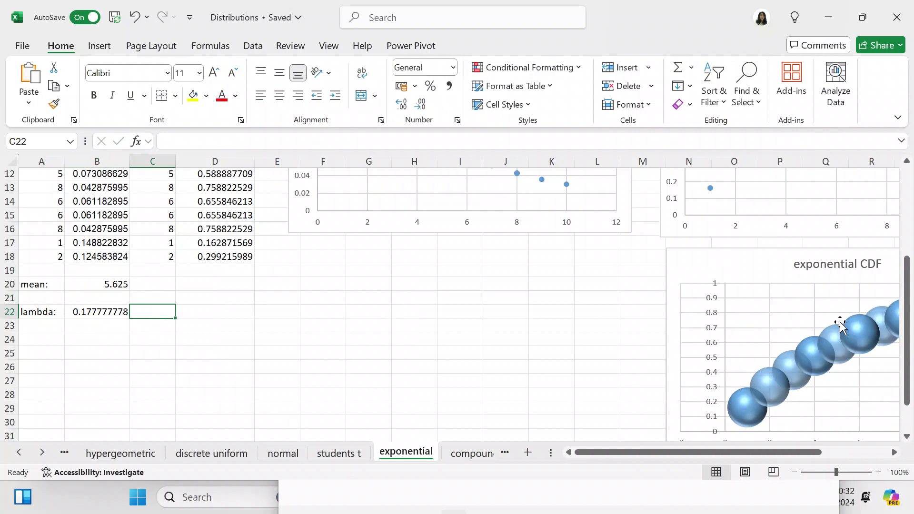
# Examine the EXPON.DIST formula in B3 and the lambda formula in B22 that it references
pyautogui.moveTo(910, 362); pyautogui.dragTo(894, 276)
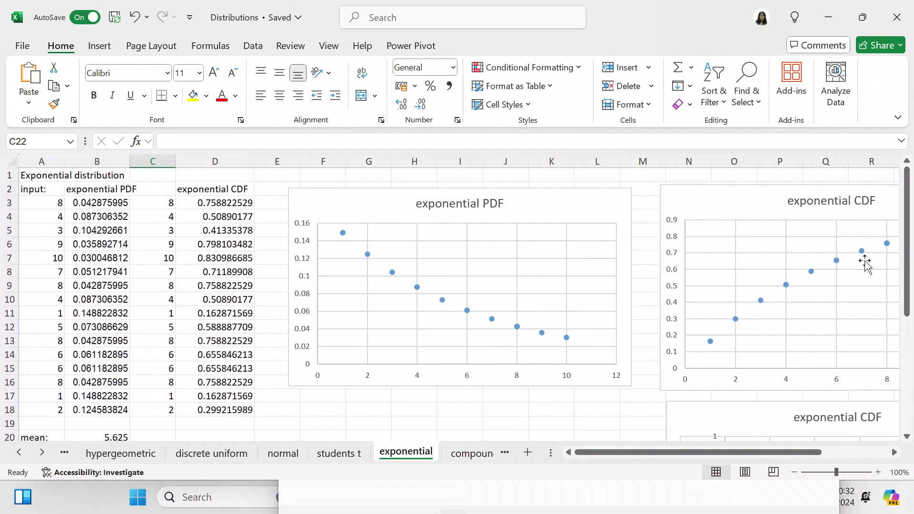
pyautogui.click(110, 198)
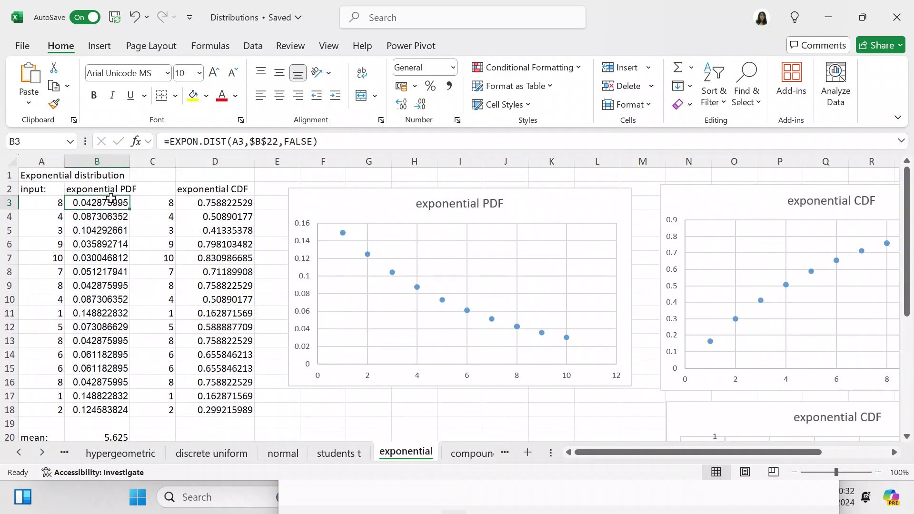
pyautogui.moveTo(907, 317); pyautogui.dragTo(899, 376)
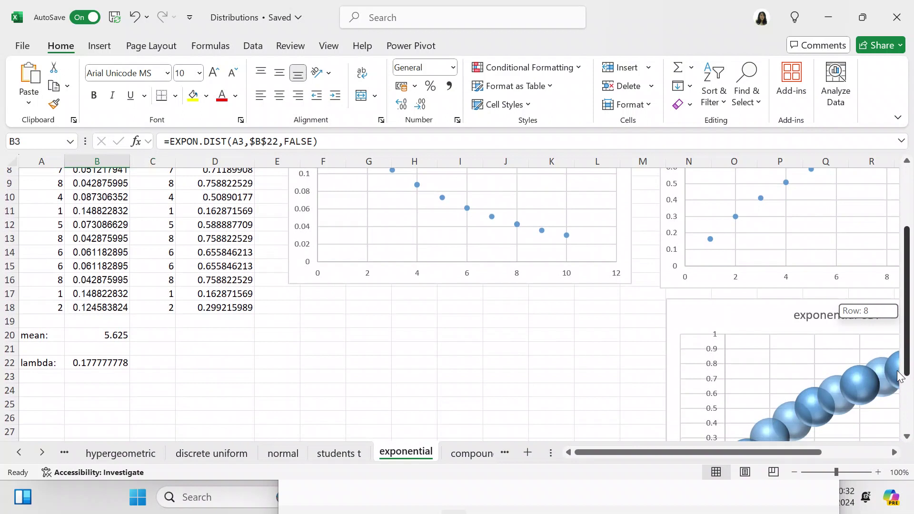
pyautogui.click(80, 367)
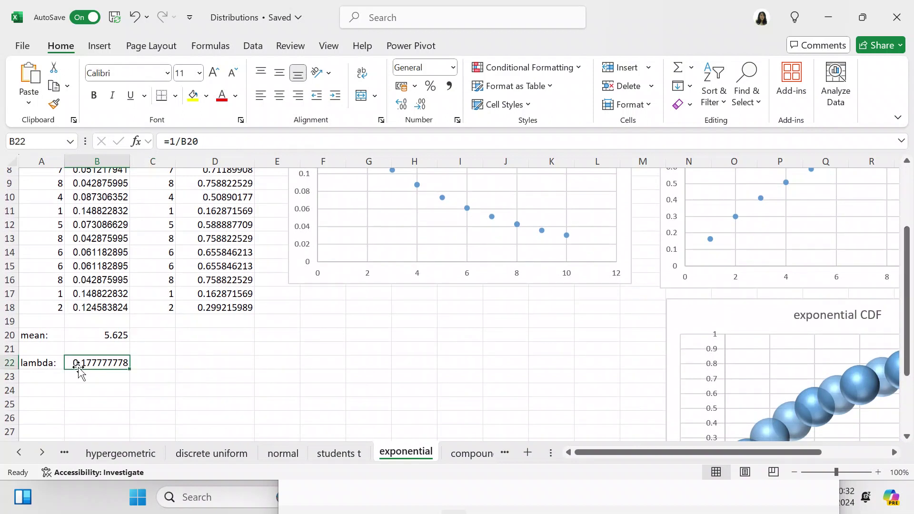
# Move the lambda label and its formula from A22:B22 up to A21:B21, directly beneath the mean row
pyautogui.click(51, 362)
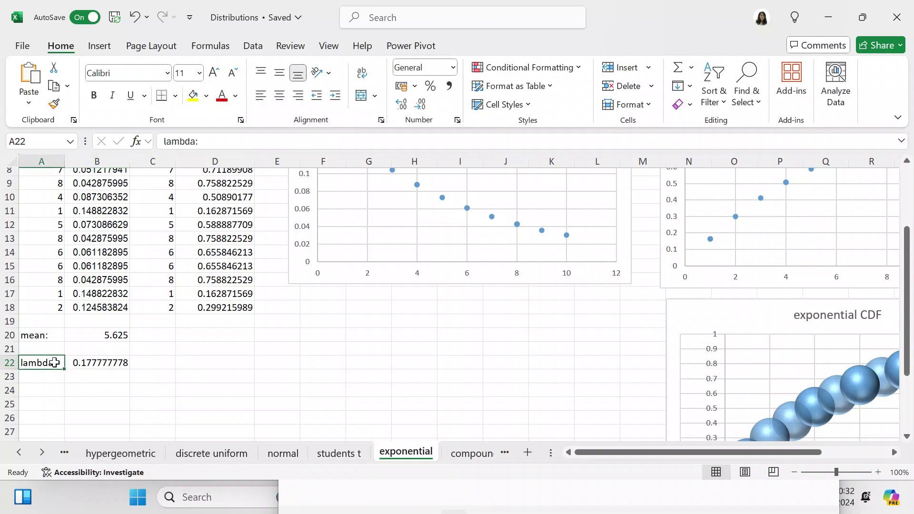
pyautogui.hotkey('shift', 'Right')
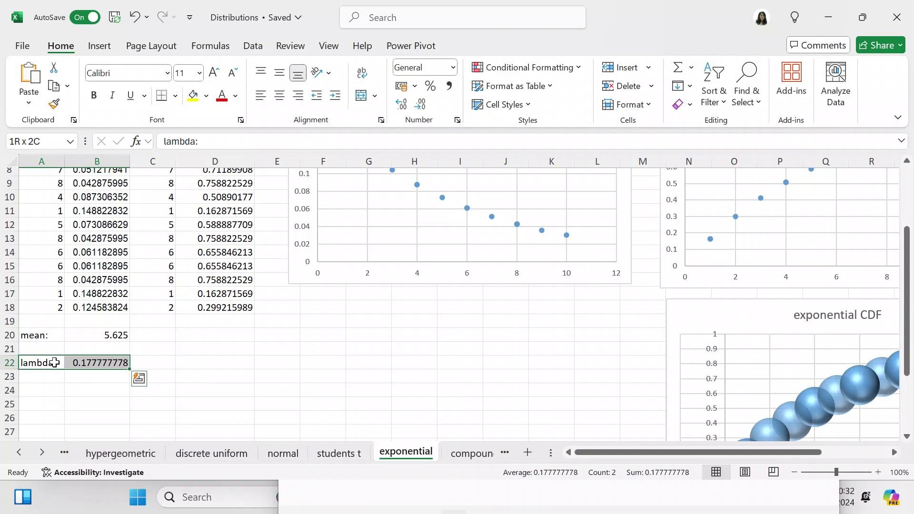
pyautogui.hotkey('ctrl', 'c')
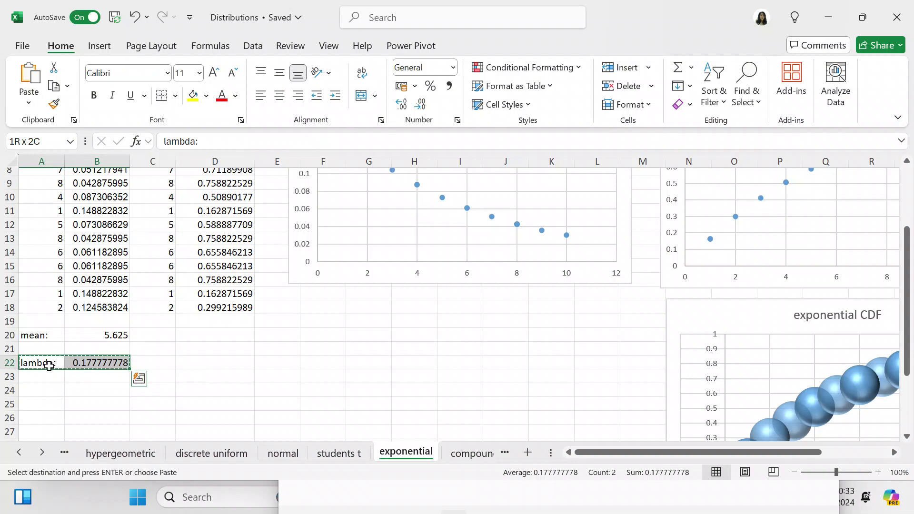
pyautogui.click(44, 349)
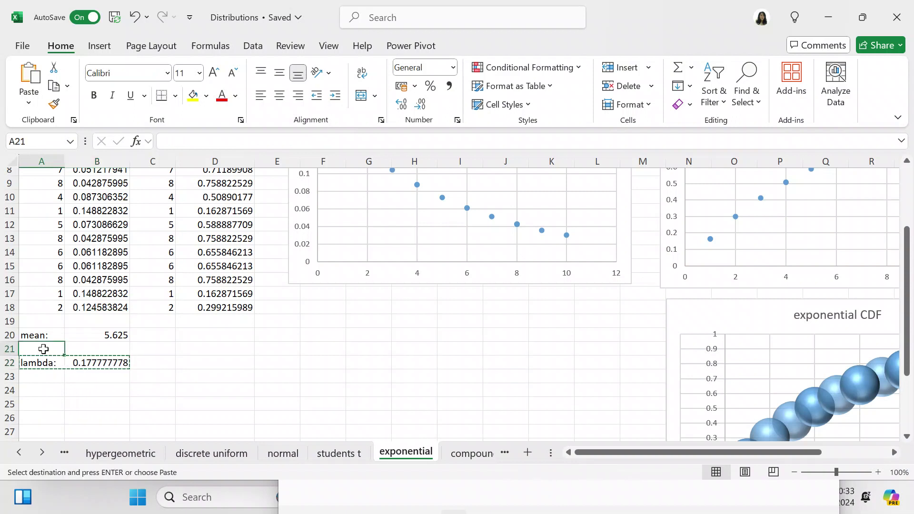
pyautogui.press('Return')
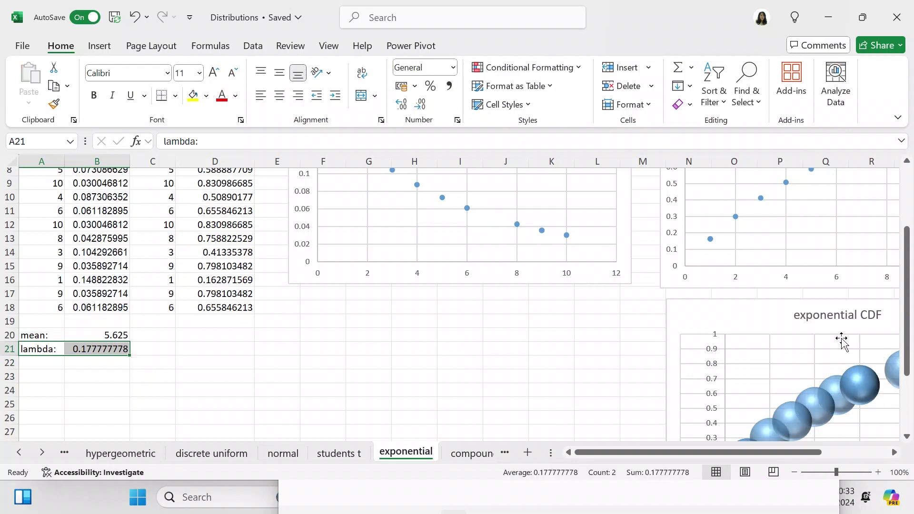
# Examine the lambda formula in B21 and the mean formula in B20 that it references
pyautogui.moveTo(904, 353); pyautogui.dragTo(900, 310)
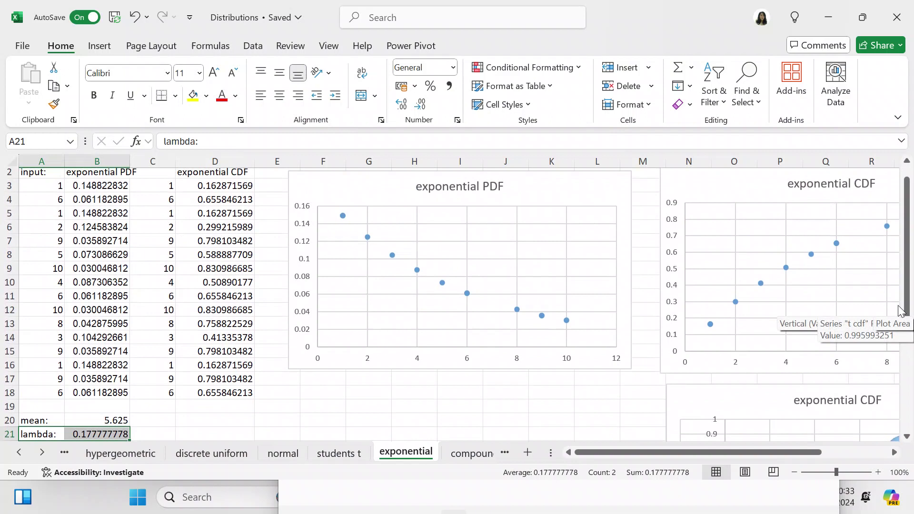
pyautogui.moveTo(909, 323); pyautogui.dragTo(909, 352)
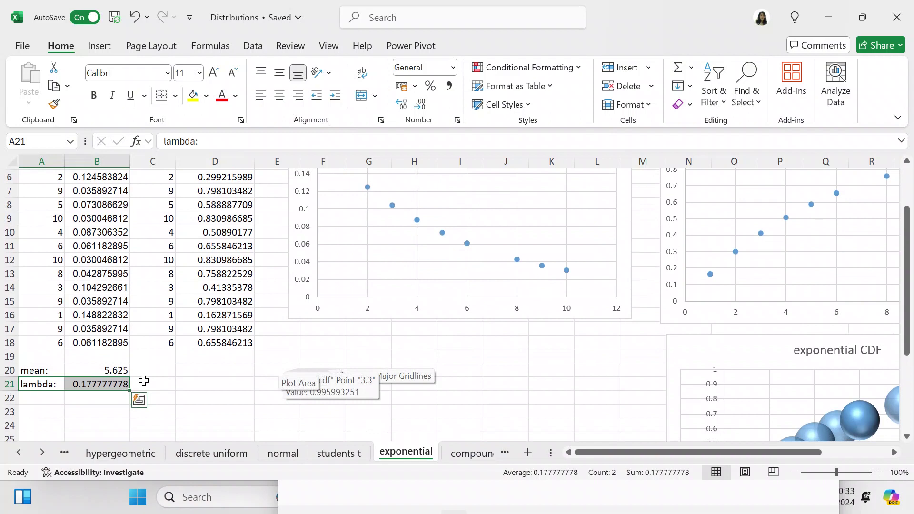
pyautogui.click(113, 386)
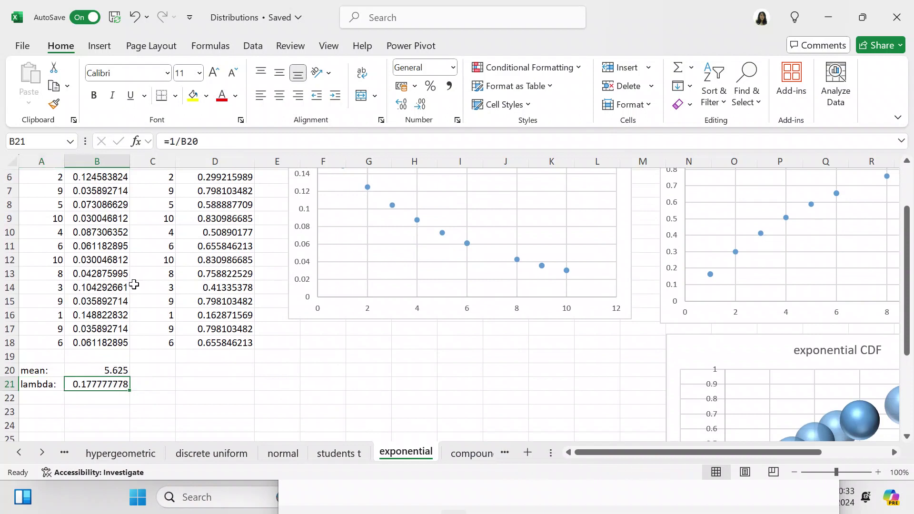
pyautogui.click(106, 370)
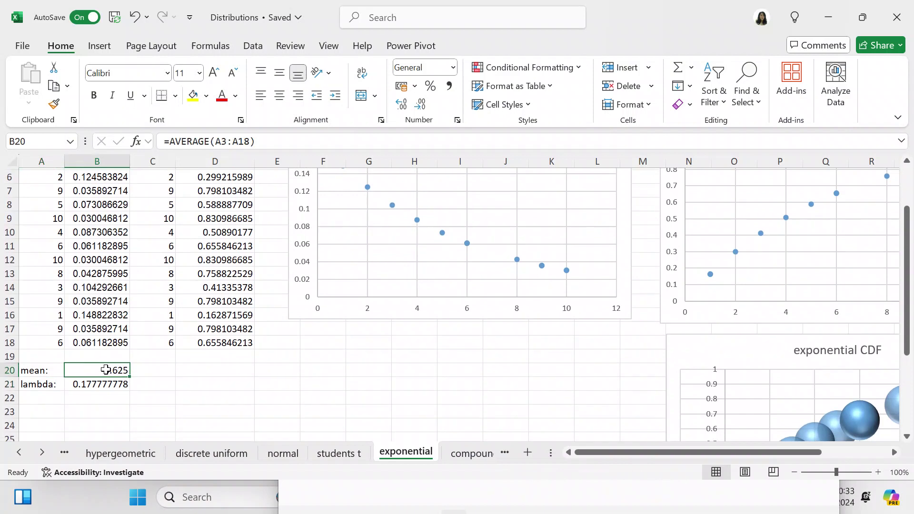
pyautogui.click(172, 141)
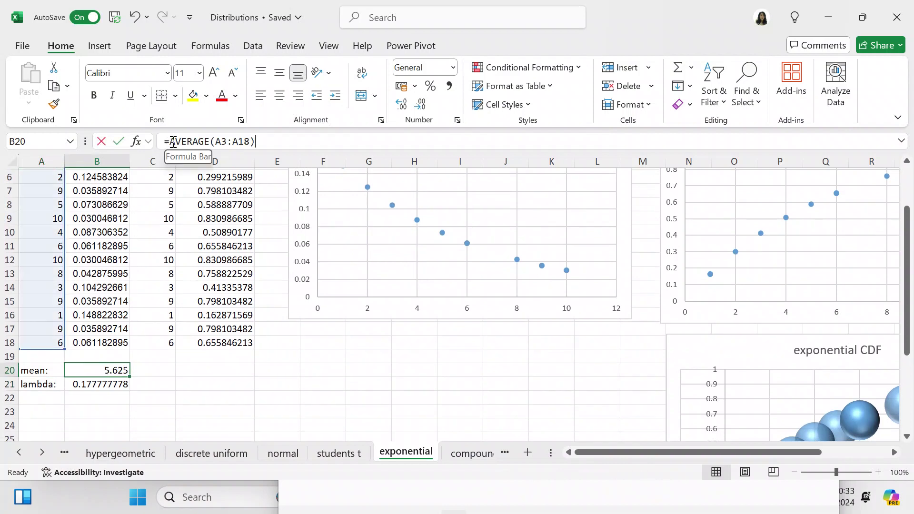
pyautogui.click(98, 383)
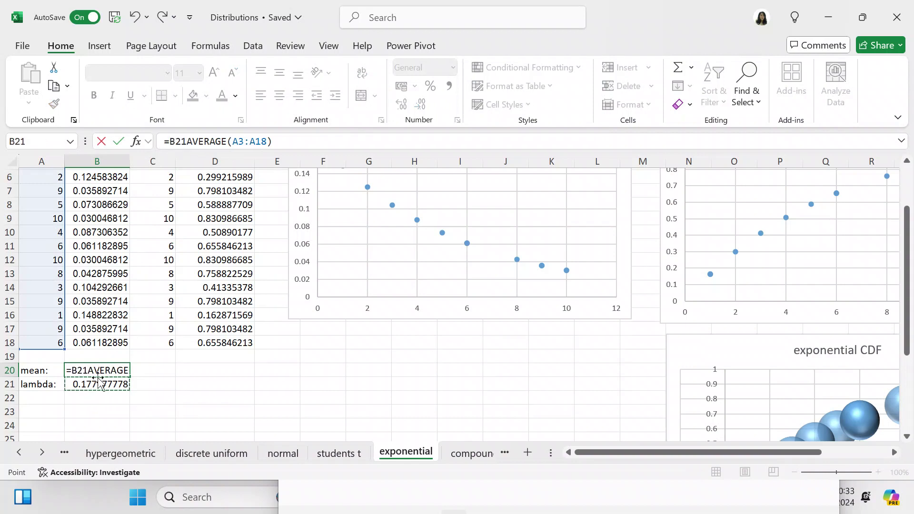
pyautogui.press('Escape')
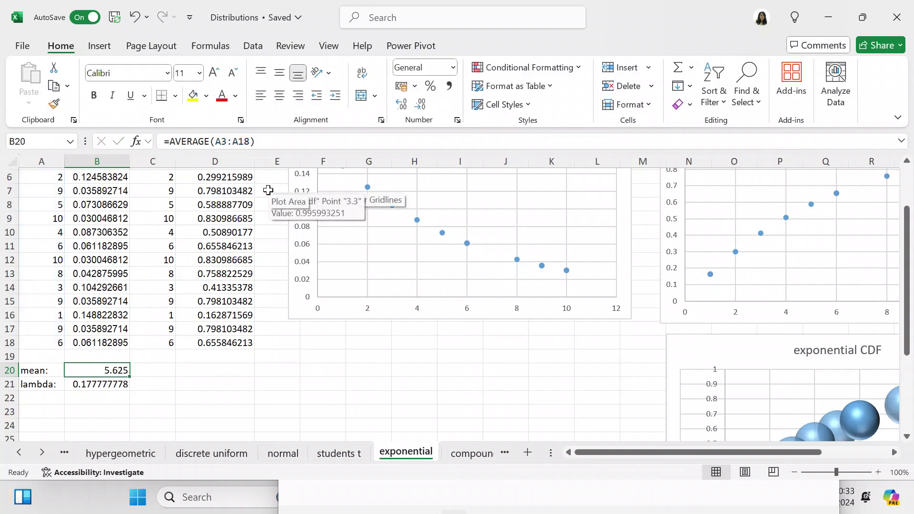
# Copy the text AVERAGE(A3:A18), without its equals sign, from the mean formula in B20 and leave that cell unedited
pyautogui.click(296, 141)
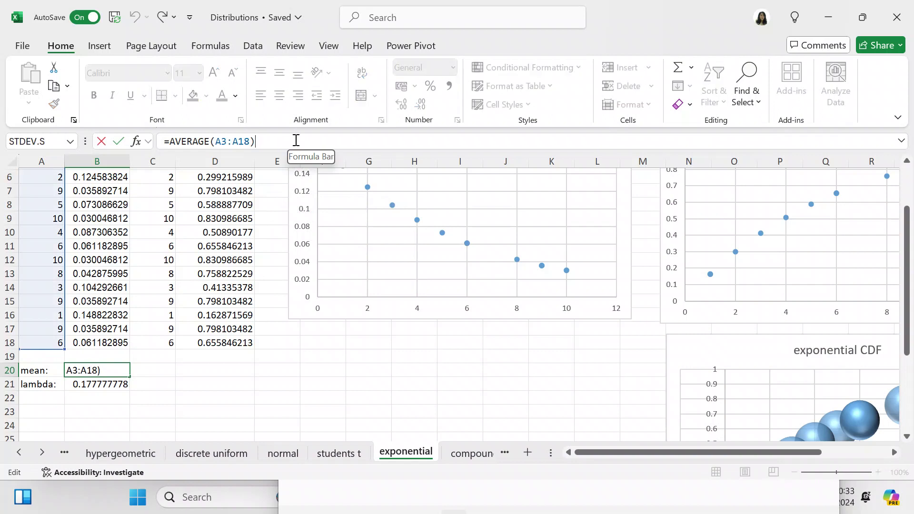
pyautogui.hotkey('shift', 'Left')
pyautogui.hotkey('shift', 'Left')
pyautogui.hotkey('shift', 'Left')
pyautogui.hotkey('shift', 'Left')
pyautogui.hotkey('shift', 'Left')
pyautogui.hotkey('shift', 'Left')
pyautogui.hotkey('shift', 'Left')
pyautogui.hotkey('shift', 'Left')
pyautogui.hotkey('shift', 'Left')
pyautogui.hotkey('shift', 'Left')
pyautogui.hotkey('shift', 'Left')
pyautogui.hotkey('shift', 'Left')
pyautogui.hotkey('shift', 'Left')
pyautogui.hotkey('shift', 'Left')
pyautogui.hotkey('shift', 'Left')
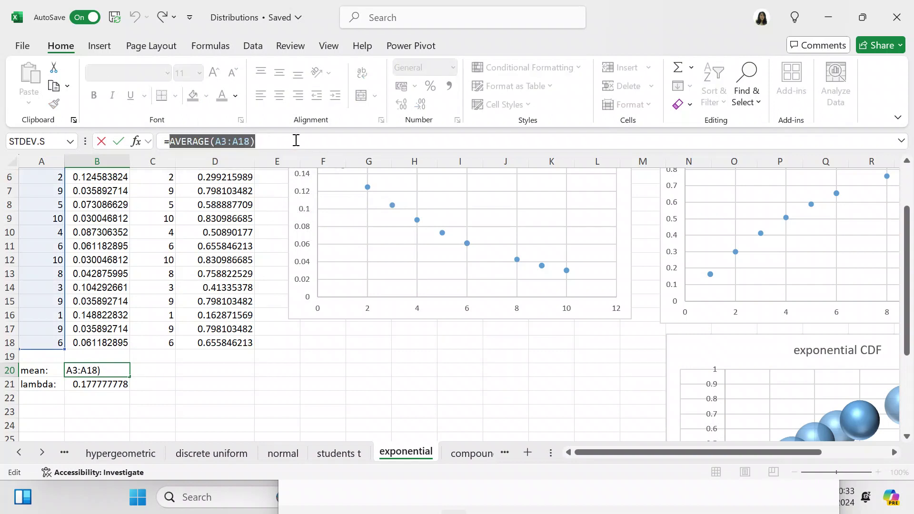
pyautogui.hotkey('ctrl', 'c')
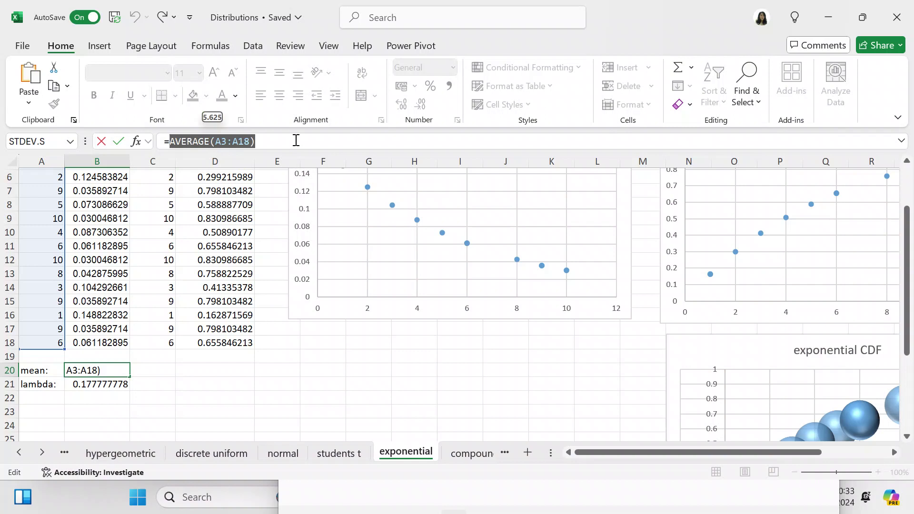
pyautogui.press('Escape')
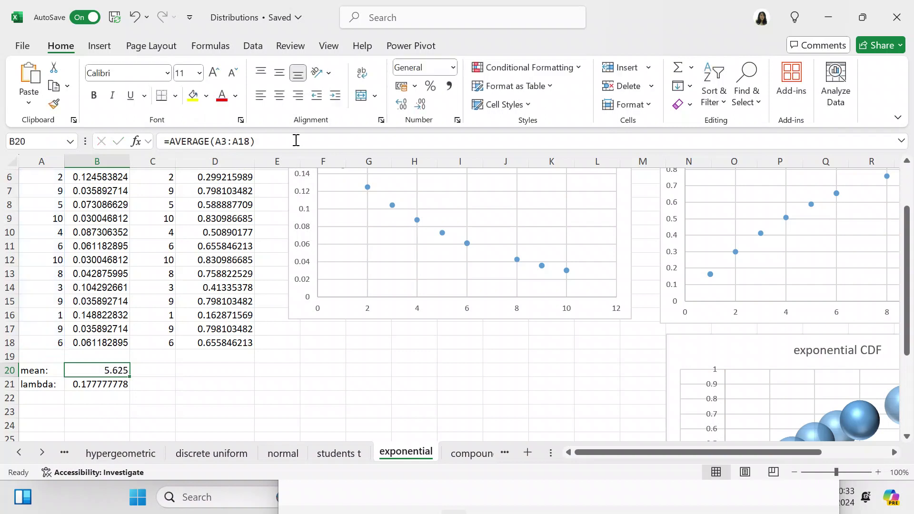
# Replace the B20 reference in the lambda formula in B21 with the copied average, making it =1/AVERAGE(A3:A18)
pyautogui.click(99, 384)
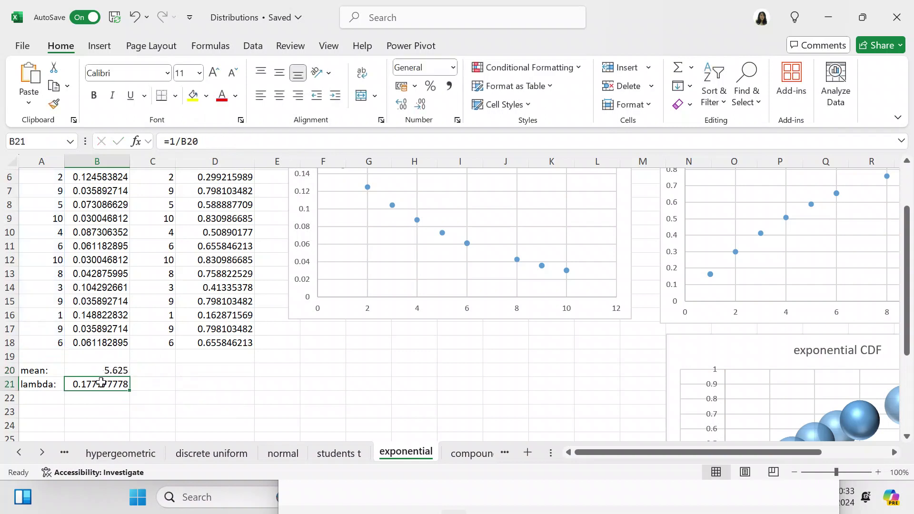
pyautogui.click(226, 138)
pyautogui.press('BackSpace')
pyautogui.press('BackSpace')
pyautogui.press('BackSpace')
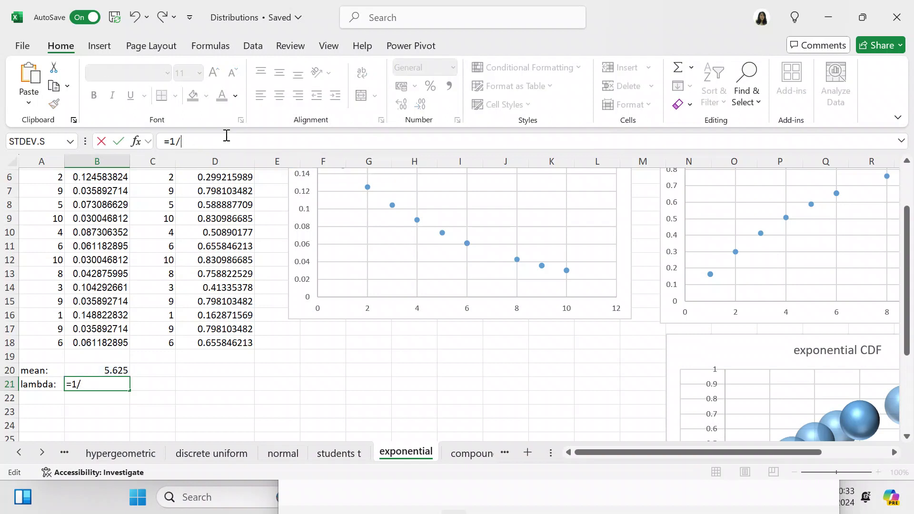
pyautogui.hotkey('ctrl', 'v')
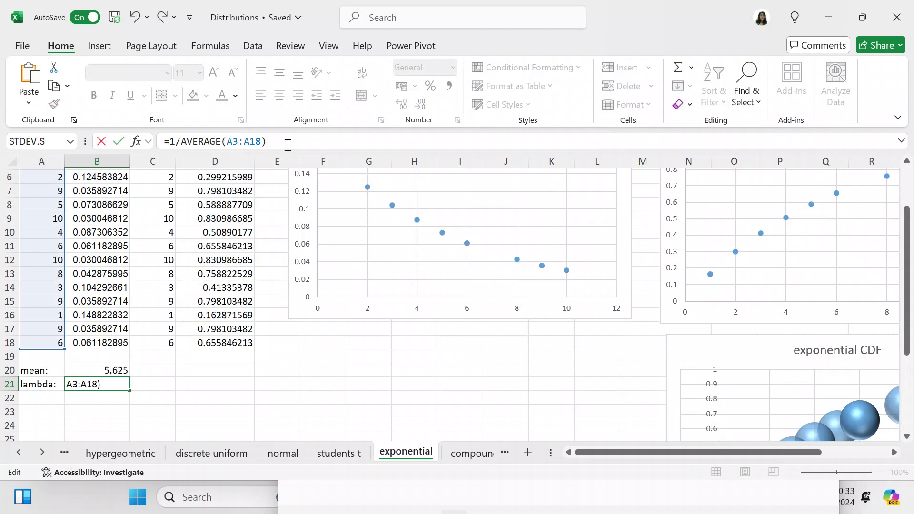
pyautogui.press('Return')
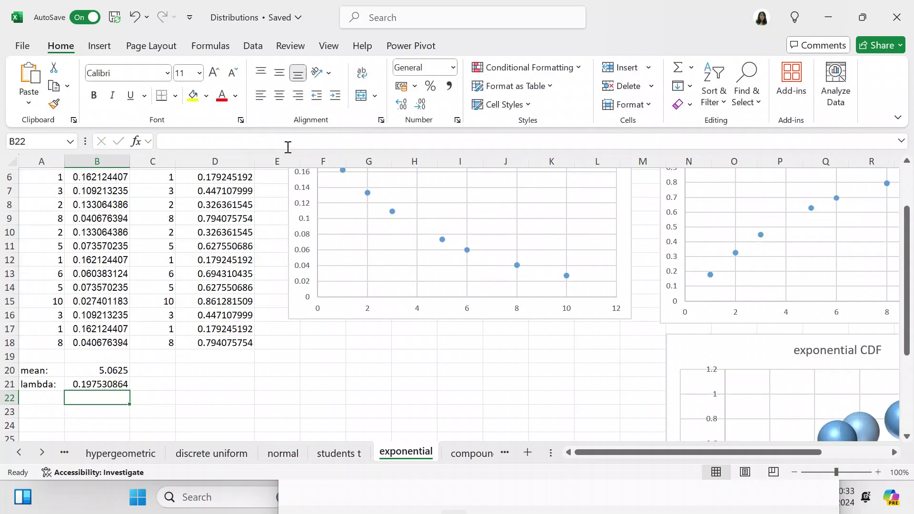
# Clear the mean label in A20 and the mean formula in B20
pyautogui.click(105, 384)
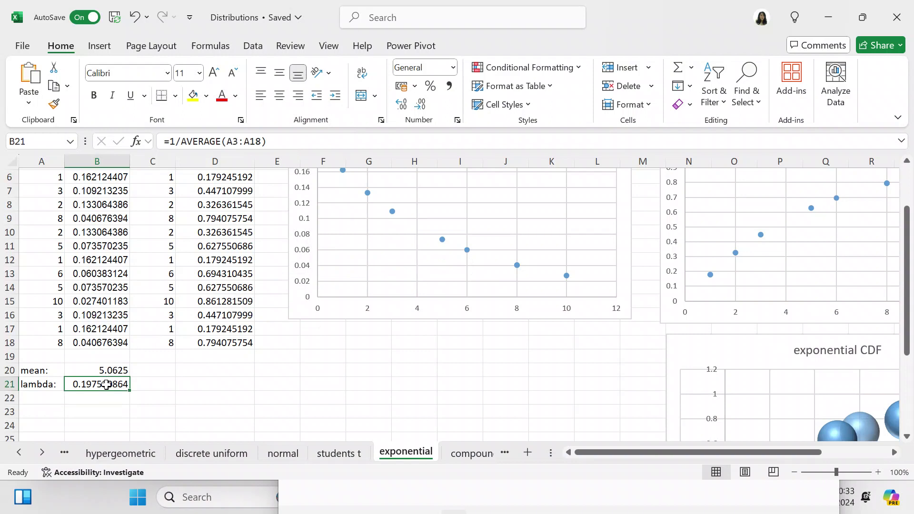
pyautogui.click(44, 371)
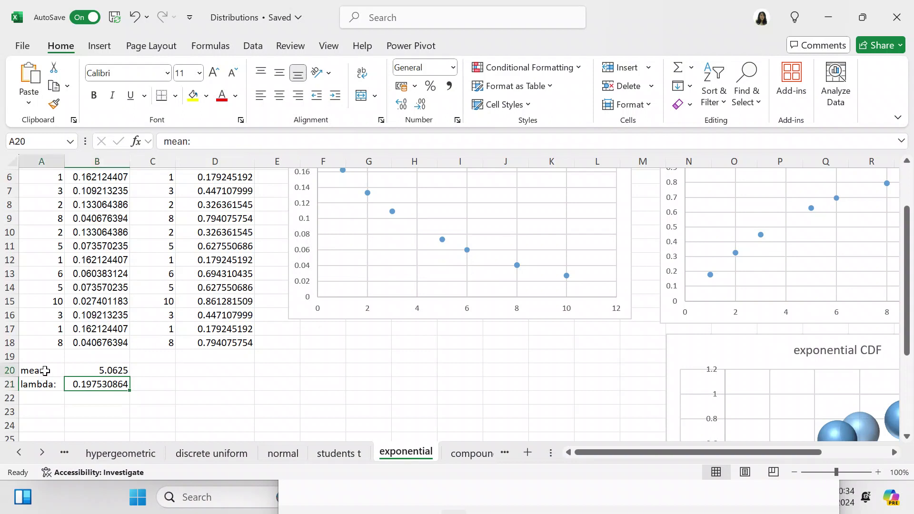
pyautogui.moveTo(44, 371); pyautogui.dragTo(153, 371)
pyautogui.click(125, 370)
pyautogui.doubleClick(128, 370)
pyautogui.press('BackSpace')
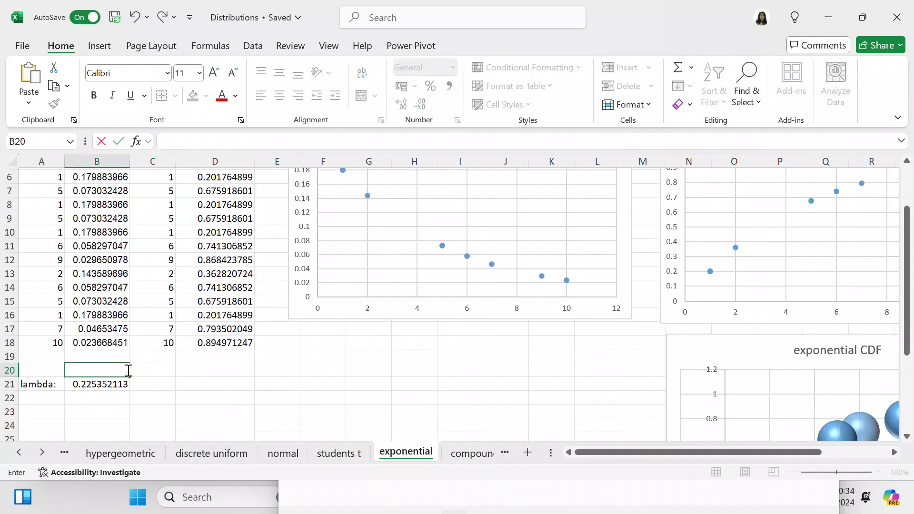
pyautogui.press('F2')
pyautogui.click(175, 386)
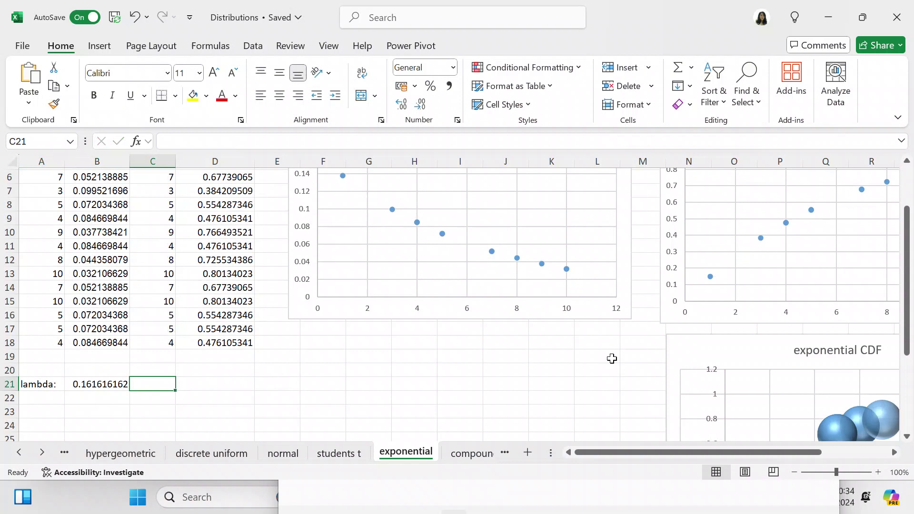
# Check the lambda reference in the EXPON.DIST formulas of the exponential PDF column and the exponential CDF column
pyautogui.moveTo(906, 336); pyautogui.dragTo(909, 276)
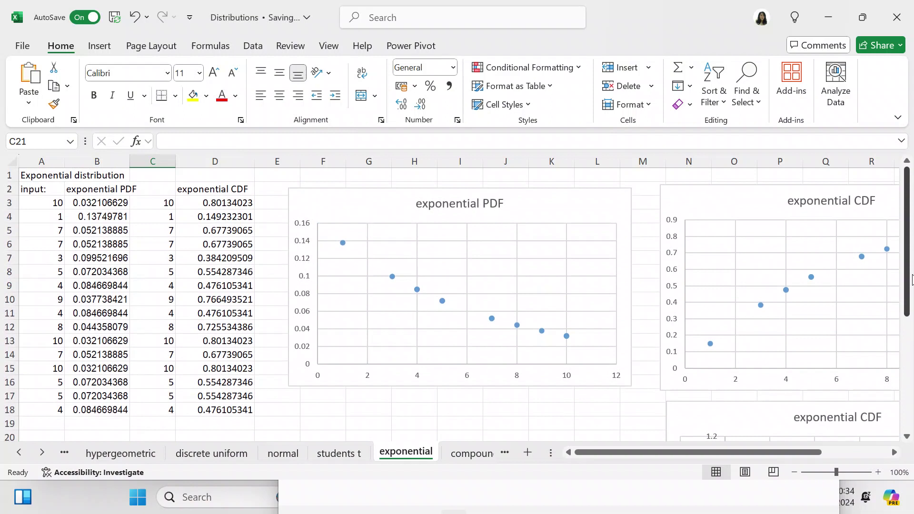
pyautogui.moveTo(910, 279); pyautogui.dragTo(882, 270)
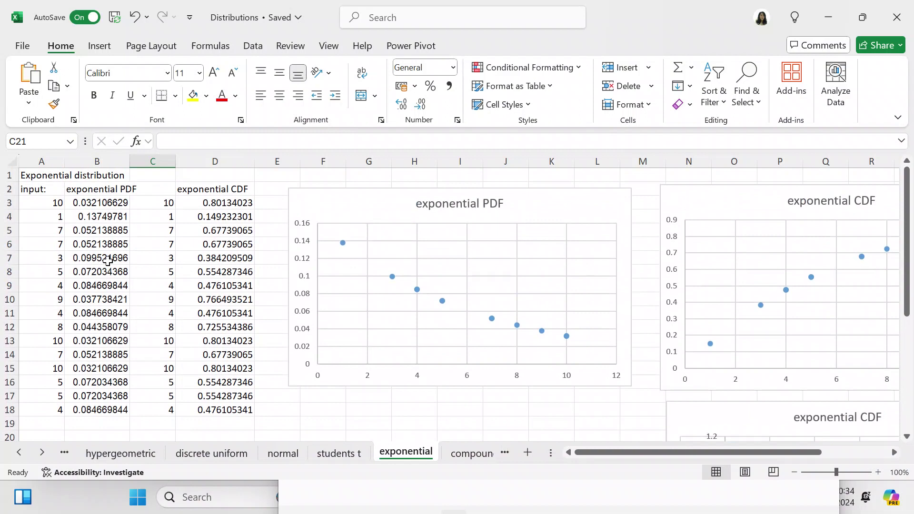
pyautogui.click(107, 204)
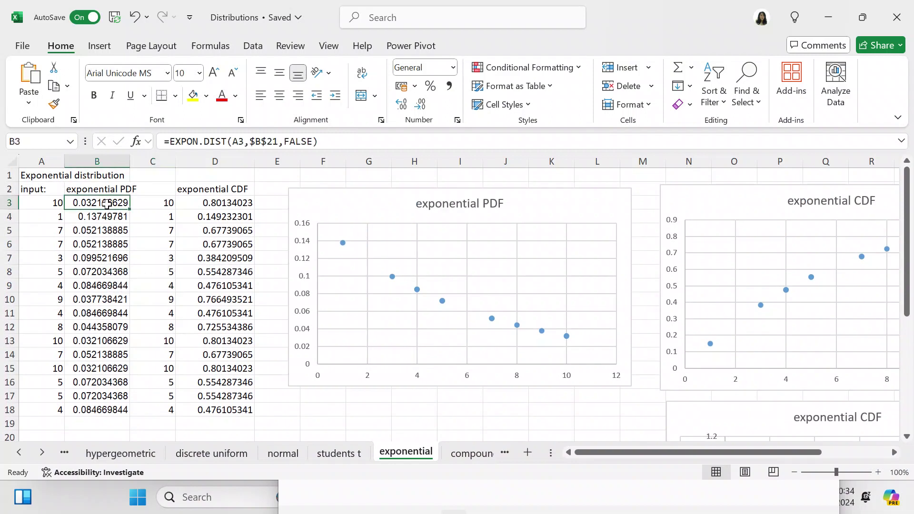
pyautogui.press('Down')
pyautogui.press('Down')
pyautogui.press('Down')
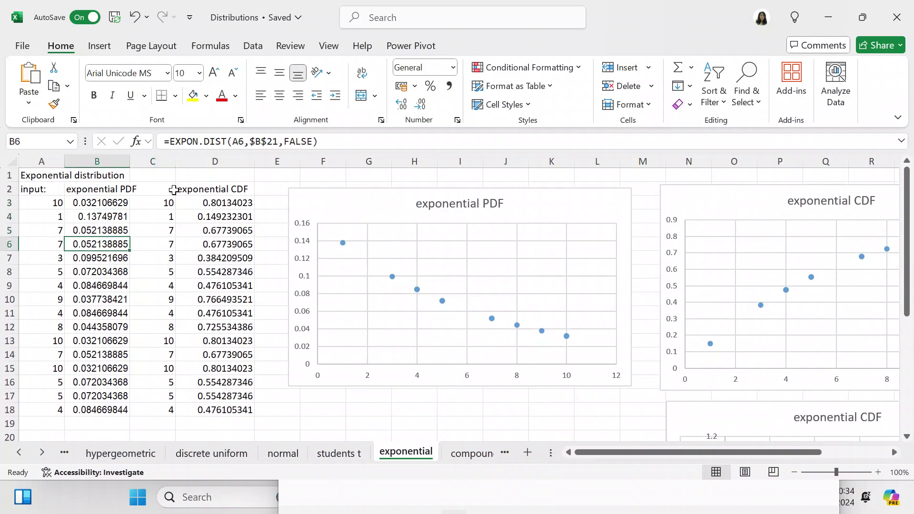
pyautogui.click(215, 201)
pyautogui.press('Down')
pyautogui.press('Down')
pyautogui.press('Down')
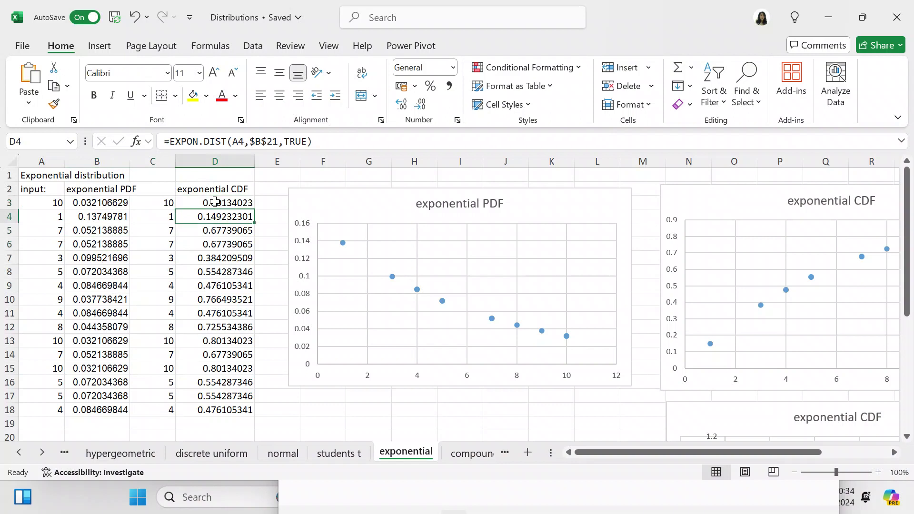
pyautogui.click(467, 415)
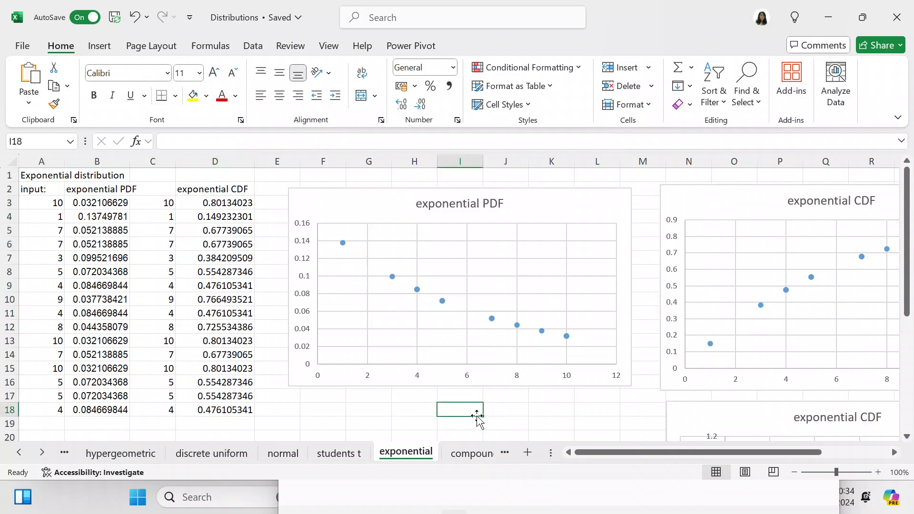
# Review the lambda formula in B21 and return to the distribution data and charts at the start of the sheet
pyautogui.moveTo(910, 315); pyautogui.dragTo(911, 369)
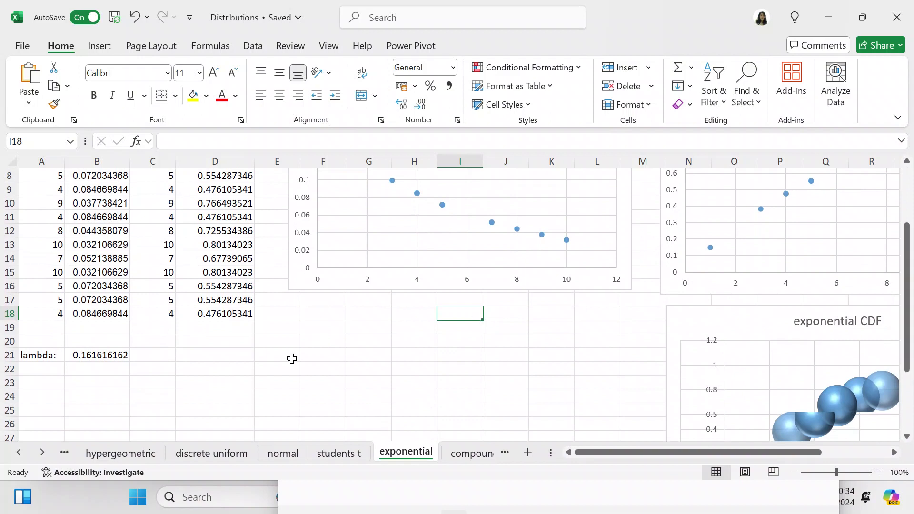
pyautogui.click(116, 353)
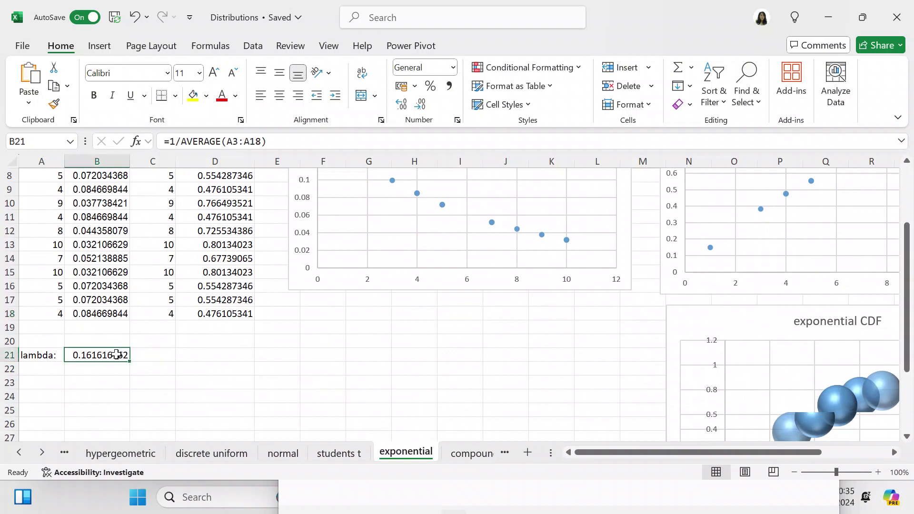
pyautogui.click(265, 371)
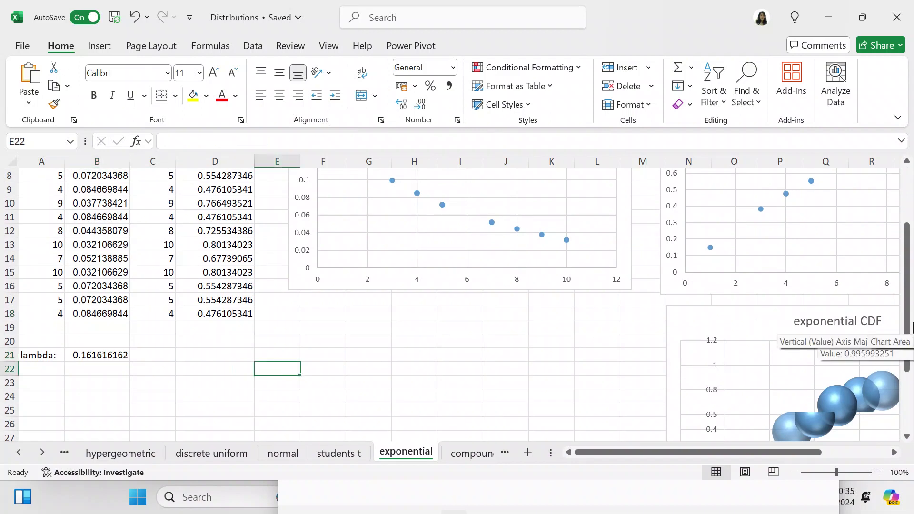
pyautogui.scroll(3, 912, 326)
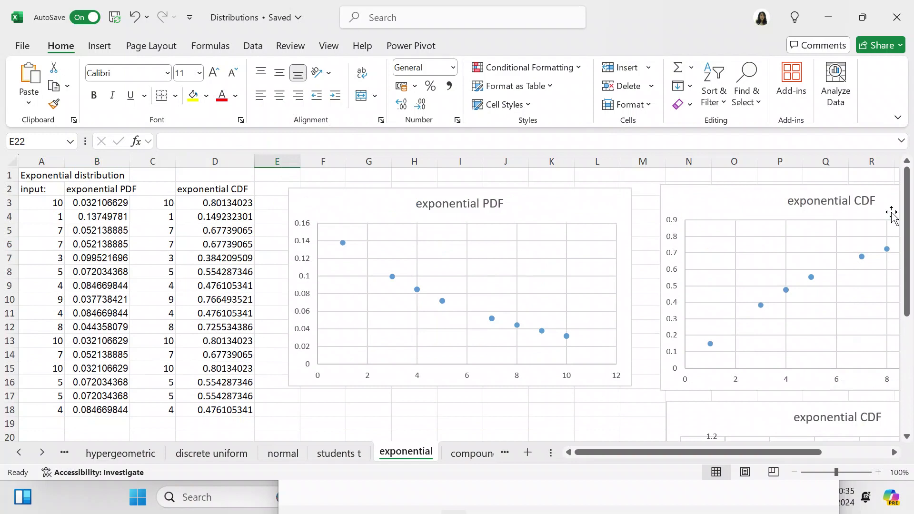